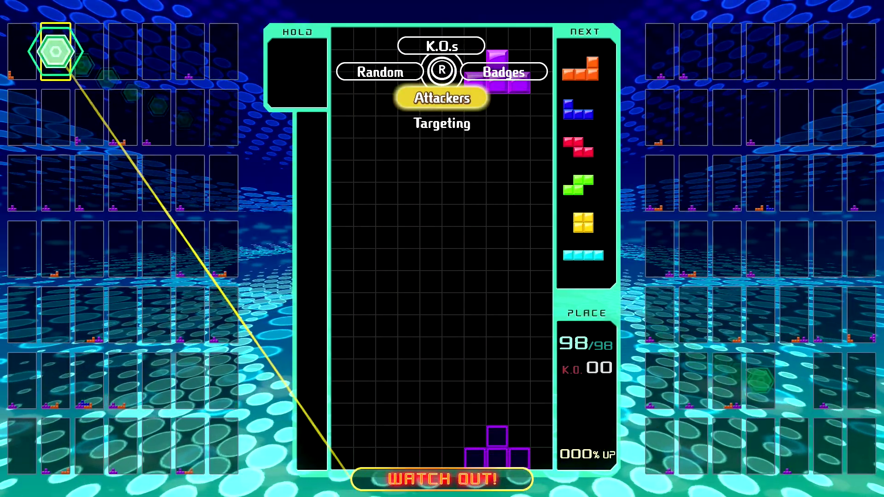
- Stack the T, J, O and L pieces flat on the left side of the board
key("space")
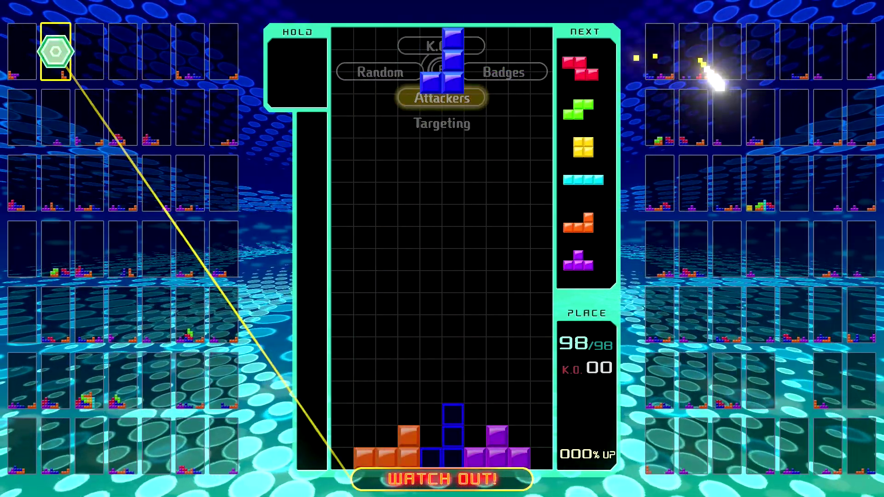
key("space")
key("space")
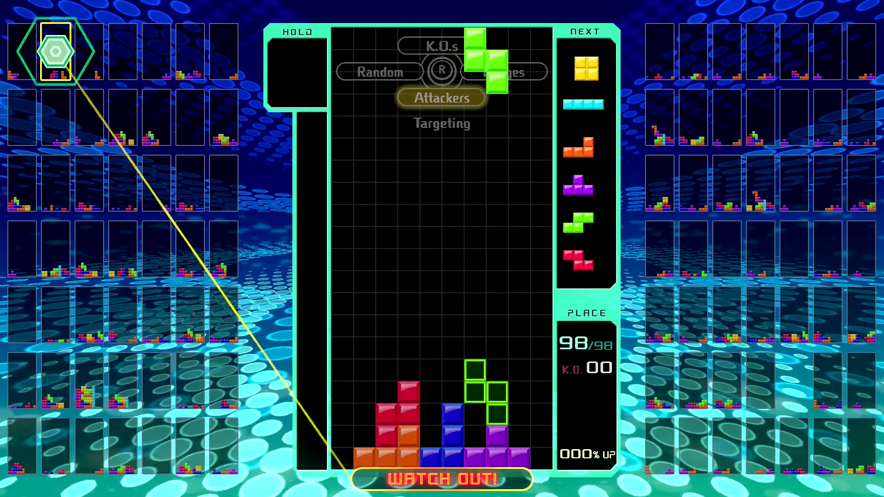
key("Left")
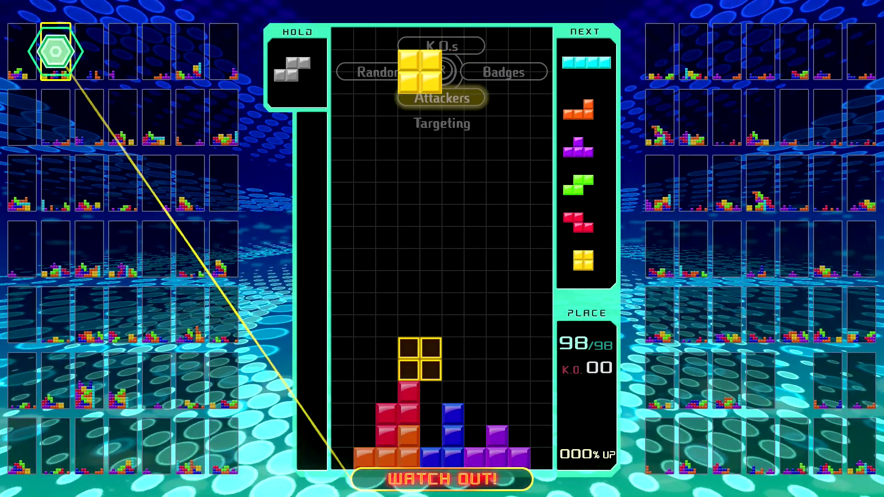
key("Left")
key("space")
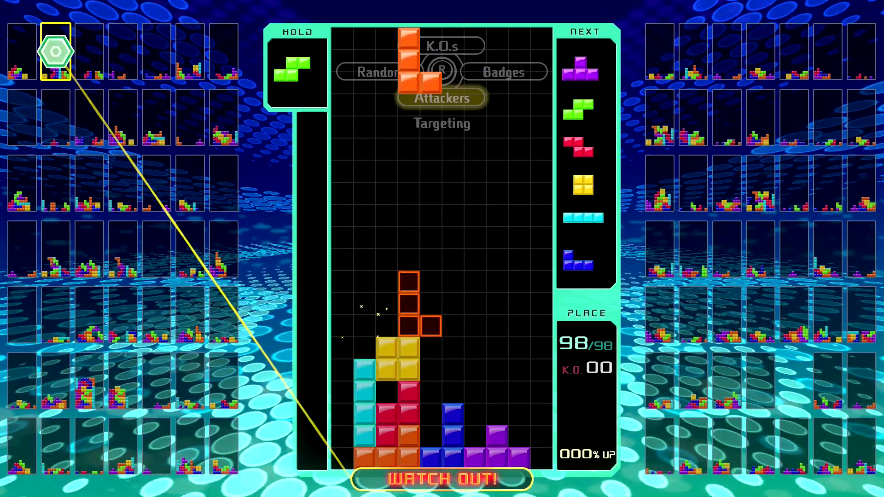
key("space")
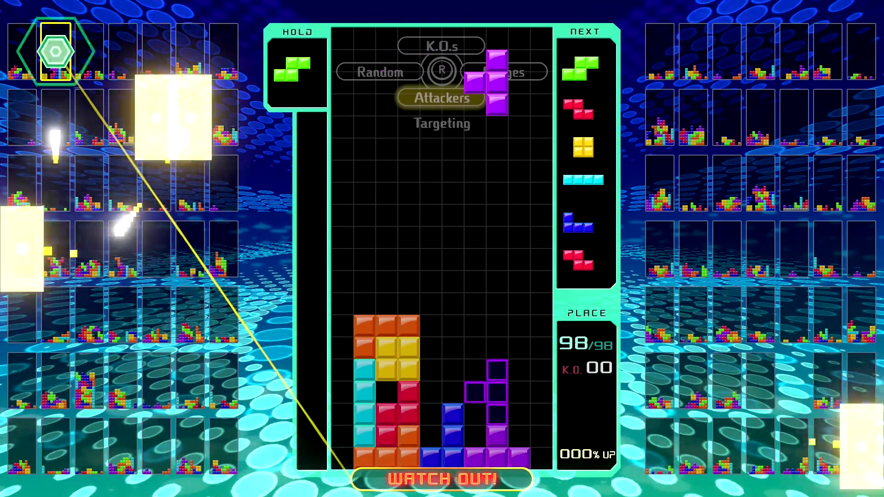
- Build up the bottom right with the T, S and Z pieces
key("Right")
key("Right")
key("Right")
key("space")
key("Right")
key("Right")
key("Right")
key("space")
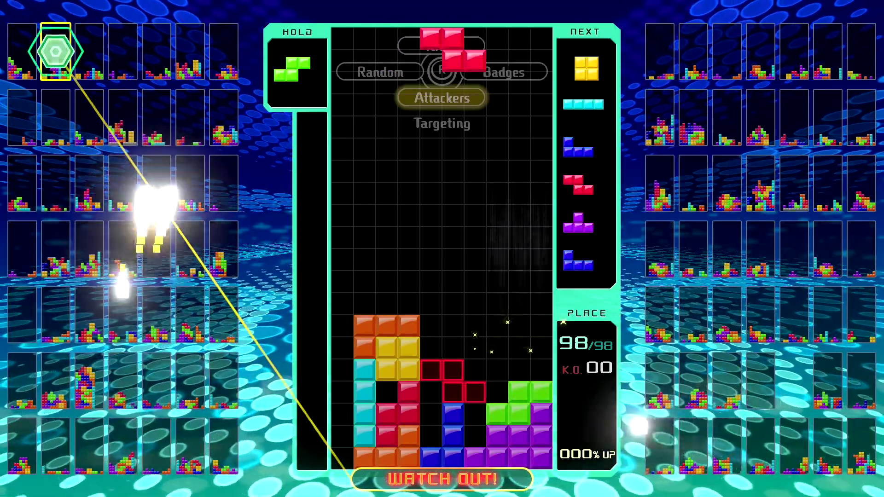
key("Right")
key("Right")
key("Right")
key("space")
- Add an O piece to the left stack, then place the I and J pieces
key("Left")
key("Left")
key("Left")
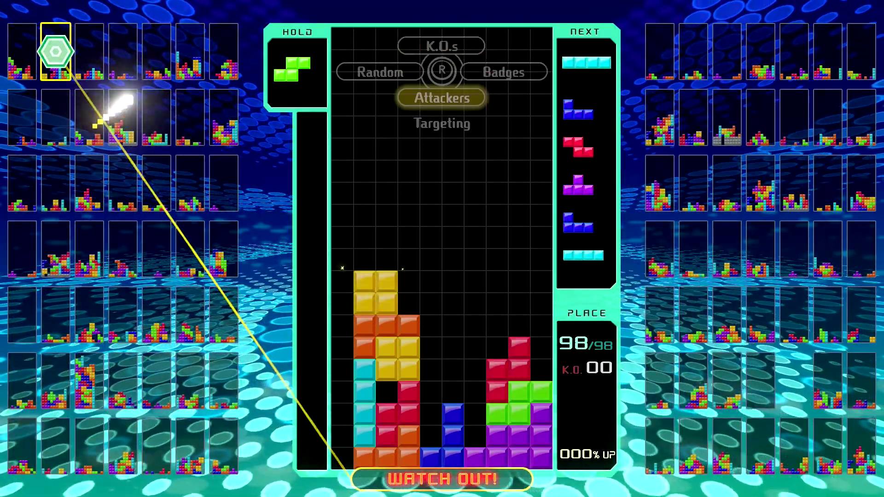
key("space")
key("Right")
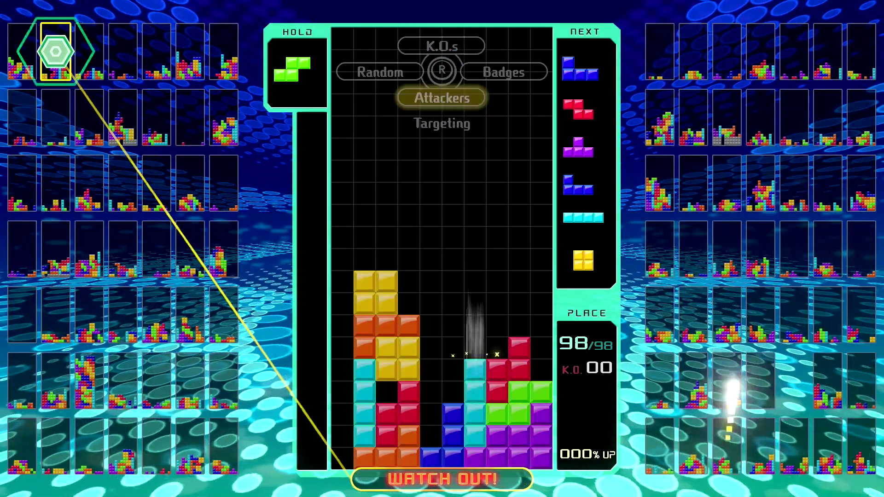
key("space")
key("Right")
key("Right")
key("Right")
key("space")
- Drop the Z, T and S pieces, then swap in the held long bar over the left well
key("Right")
key("Right")
key("Right")
key("space")
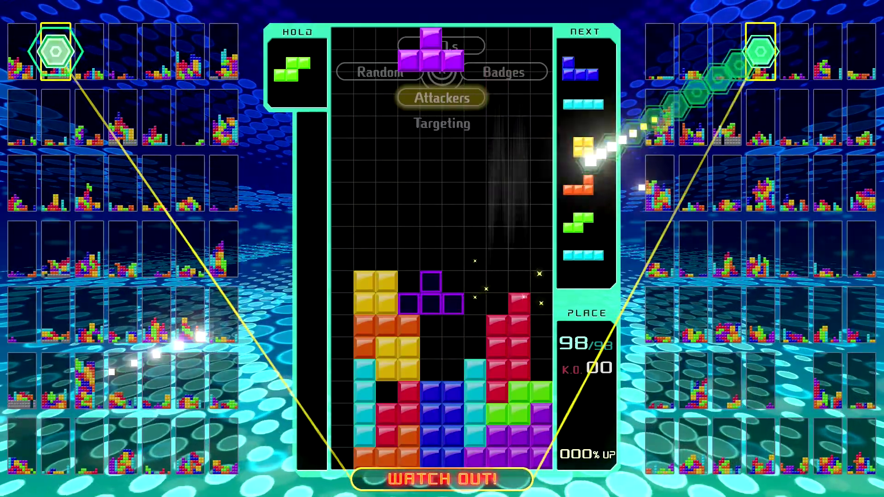
key("space")
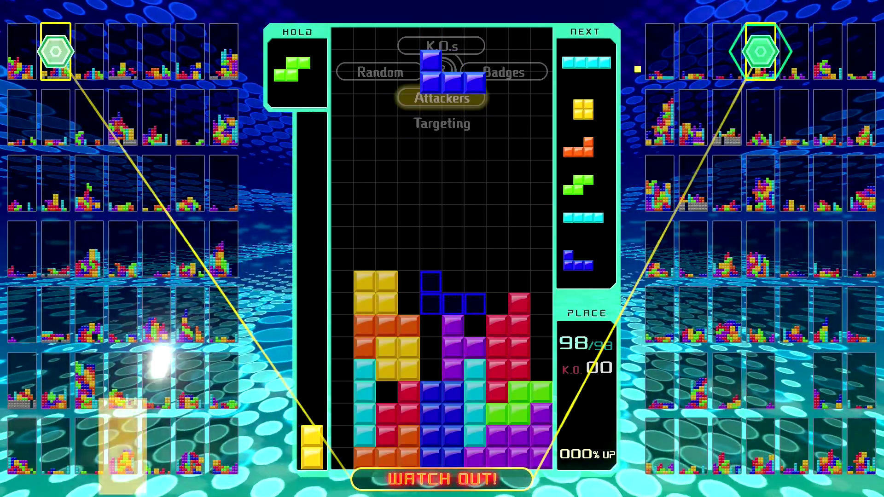
key("space")
key("Right")
key("space")
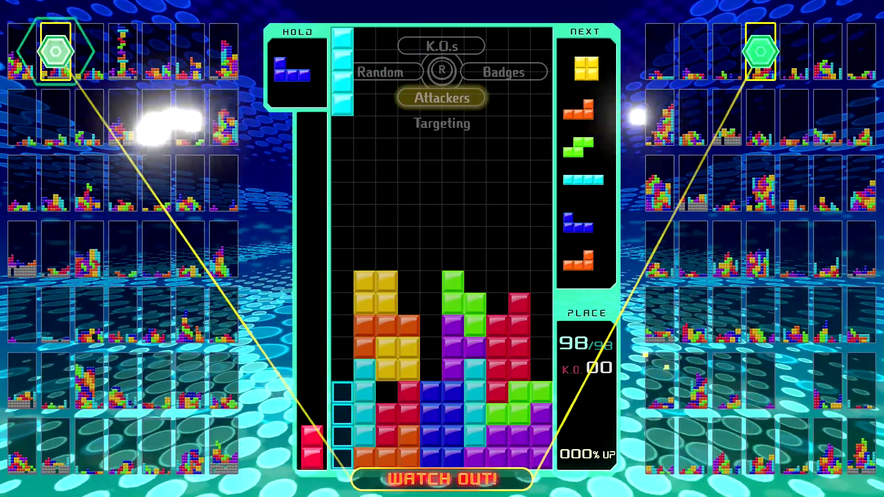
- Clear three lines with the long bar, then stack the O, L, S and I pieces
key("space")
key("Left")
key("Left")
key("space")
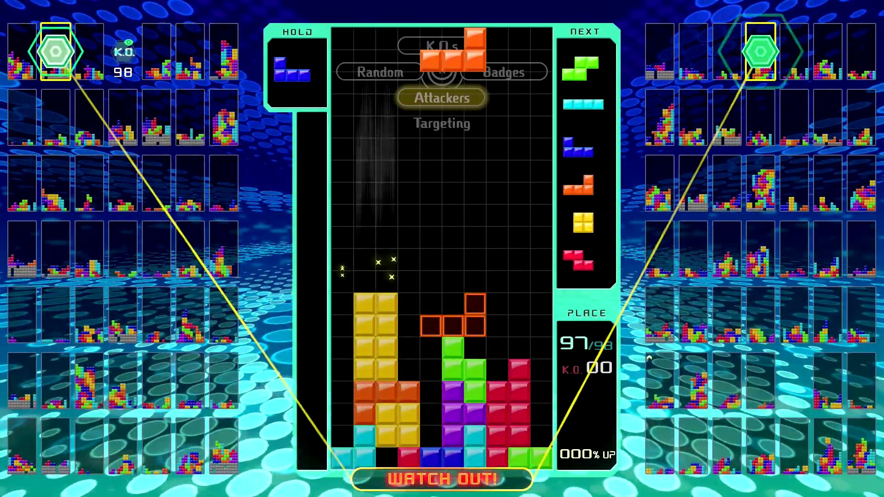
key("space")
key("space")
key("Right")
key("Right")
- Place the J pieces and put the orange L piece into hold
key("space")
key("Up")
key("space")
key("c")
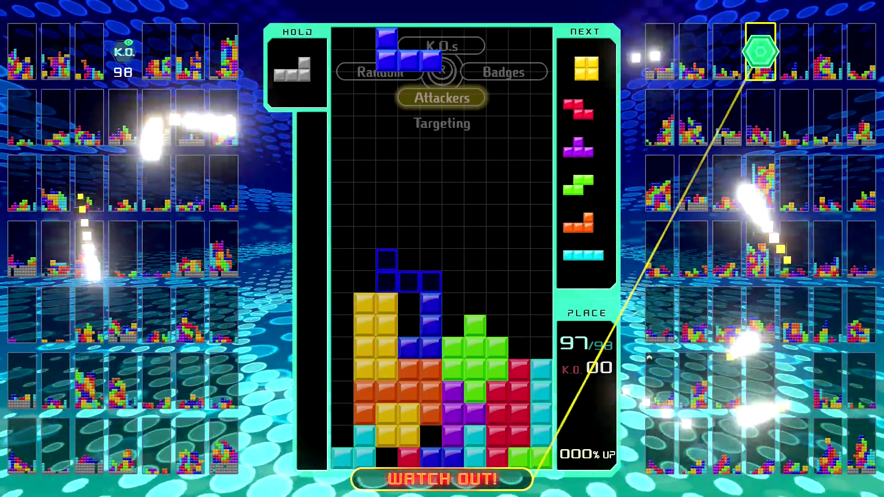
key("space")
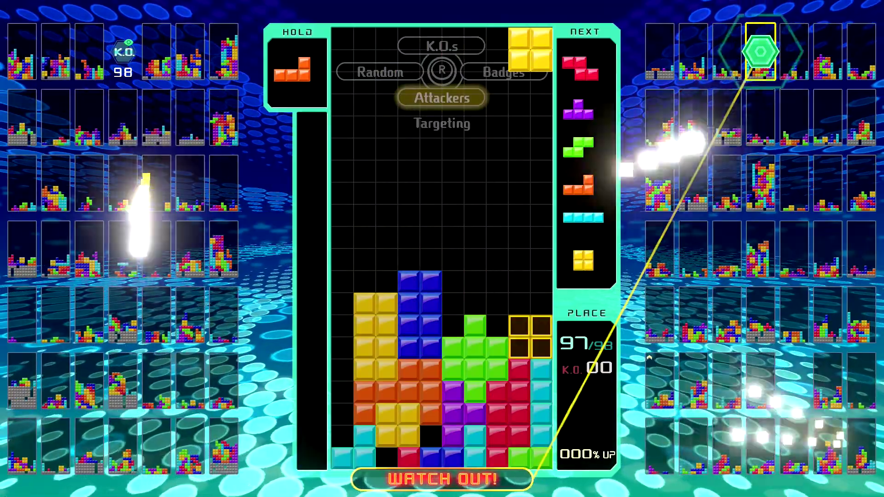
- Drop the O piece at the right edge, then the Z, T and S pieces
key("Right")
key("Right")
key("space")
key("space")
key("Right")
key("Right")
key("space")
key("Right")
key("Right")
key("Right")
key("space")
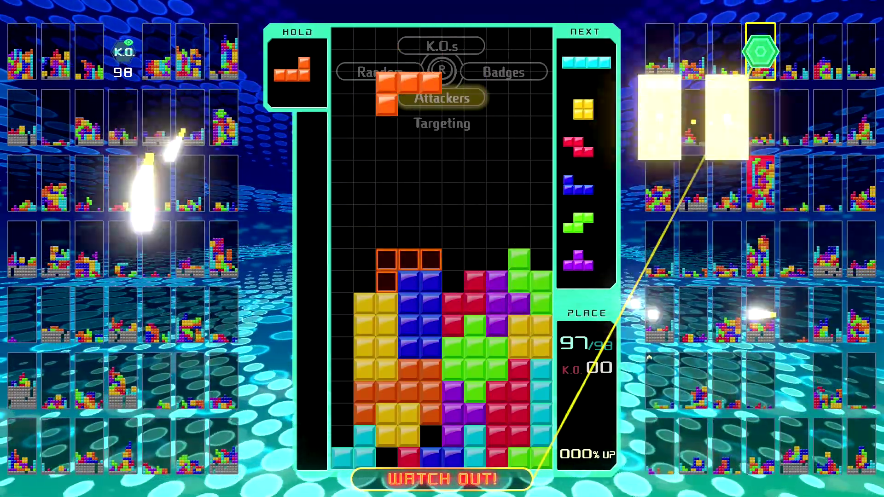
- Place two L pieces and an O, hold the I piece, and lay a Z on top
key("space")
key("space")
key("c")
key("space")
key("Right")
key("space")
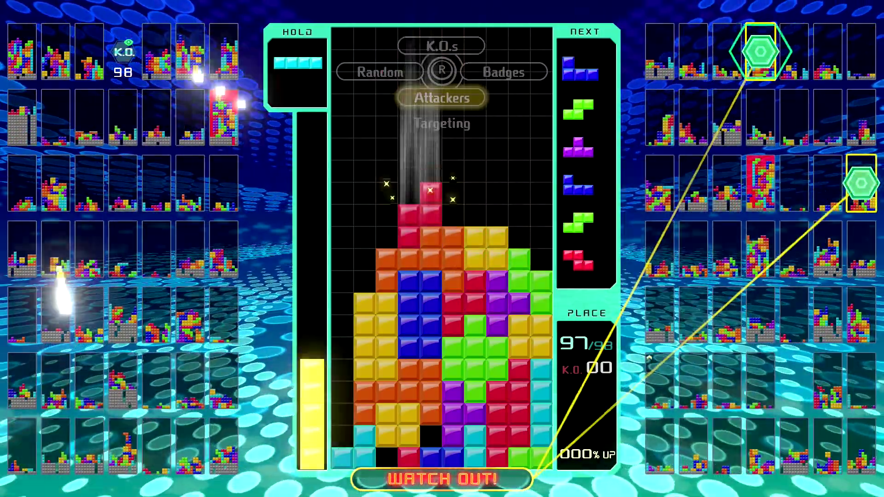
key("space")
- Swap the held long bar for the S piece and drop the T, J and Z pieces to clear lines
key("c")
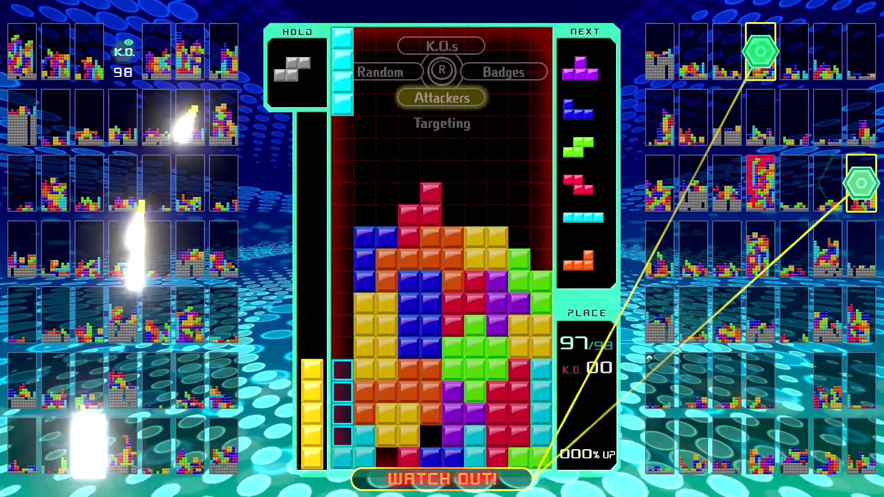
key("space")
key("space")
key("space")
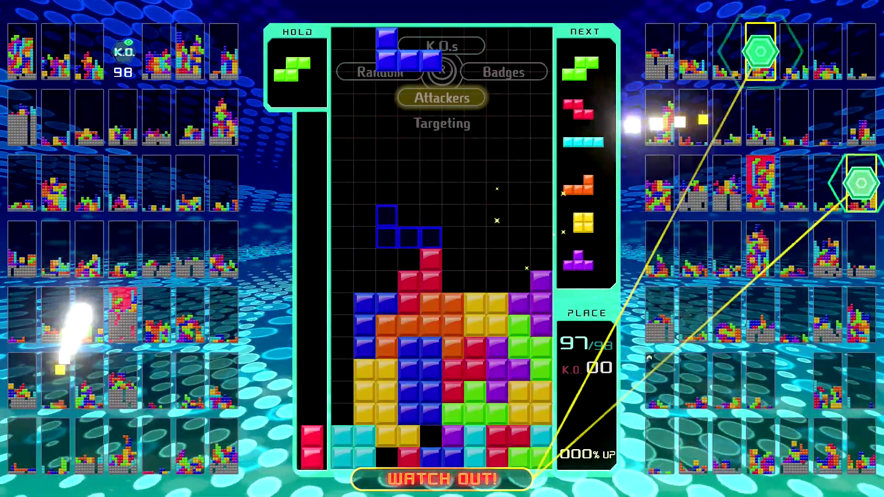
key("space")
key("space")
key("space")
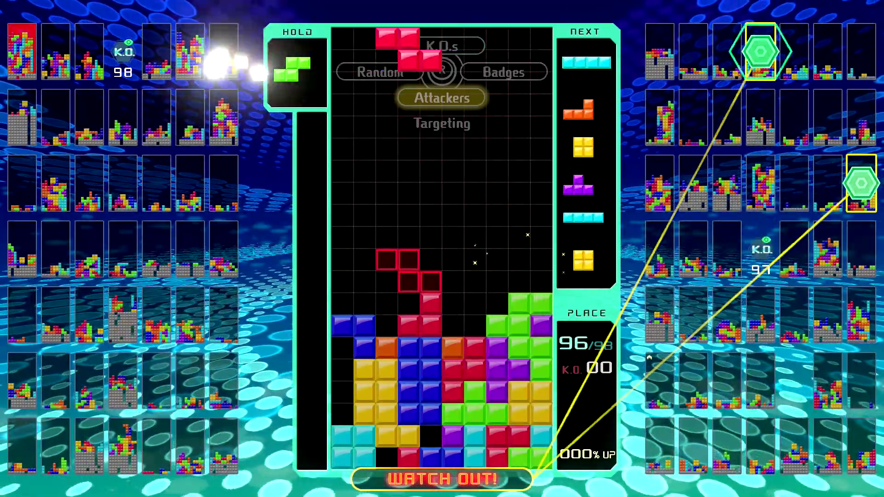
key("space")
- Clear lines with the held S piece, hold the long bar again, drop the L, then retrieve the bar
key("c")
key("space")
key("c")
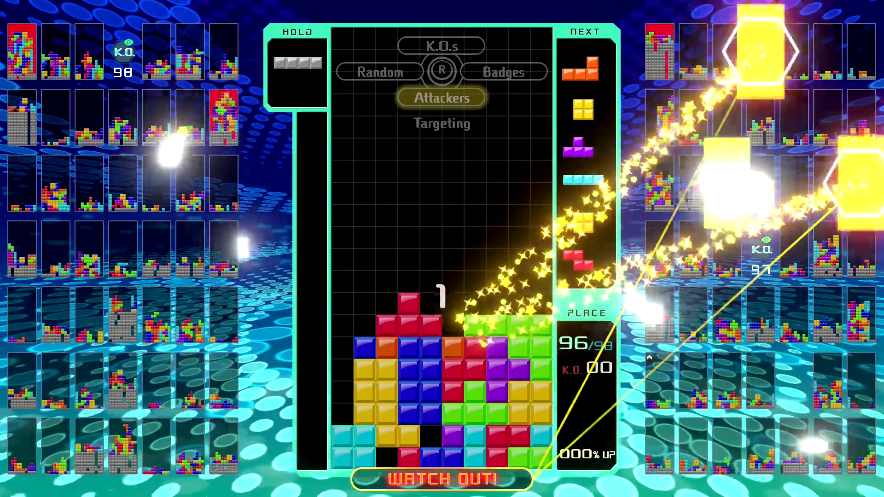
key("space")
key("space")
key("c")
key("space")
key("c")
- Score a four-line Tetris, clear another line, then place the O, held Z, T and L pieces
key("space")
key("space")
key("space")
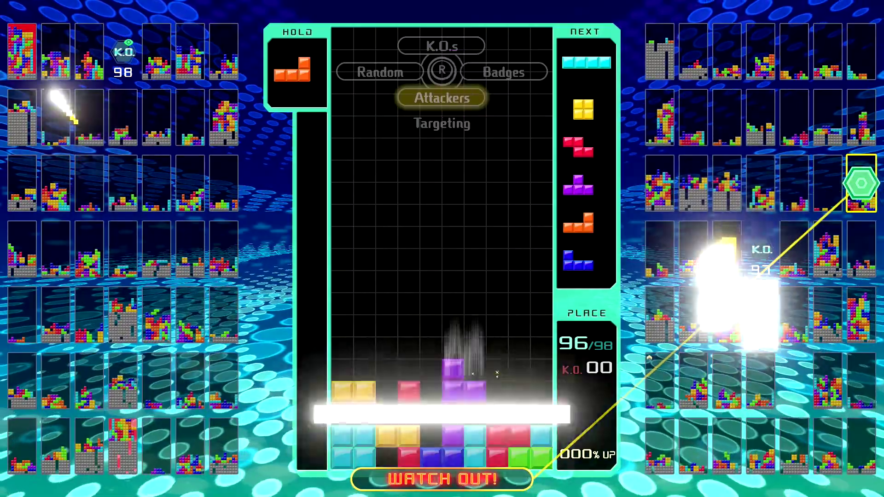
key("space")
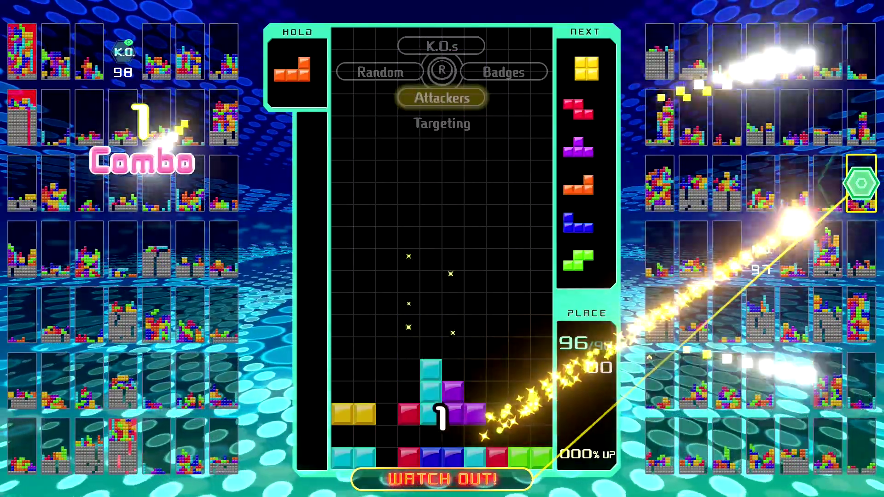
key("space")
key("c")
key("c")
key("space")
key("space")
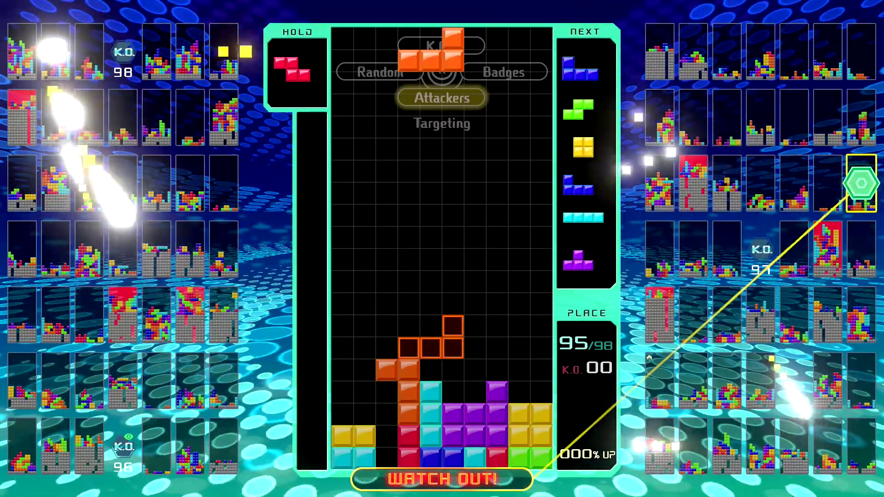
key("space")
key("space")
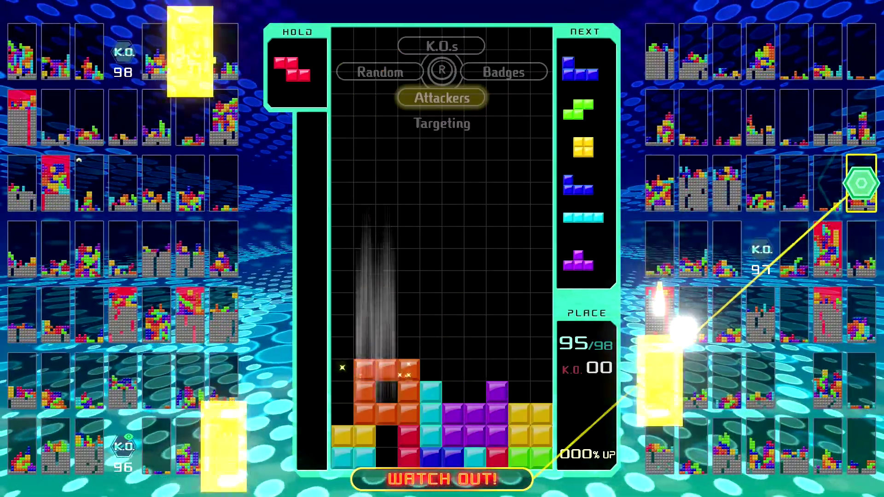
key("space")
key("space")
key("space")
- Clear more lines with the long piece and T, then stack the S, Z and L on the right
key("space")
key("space")
key("space")
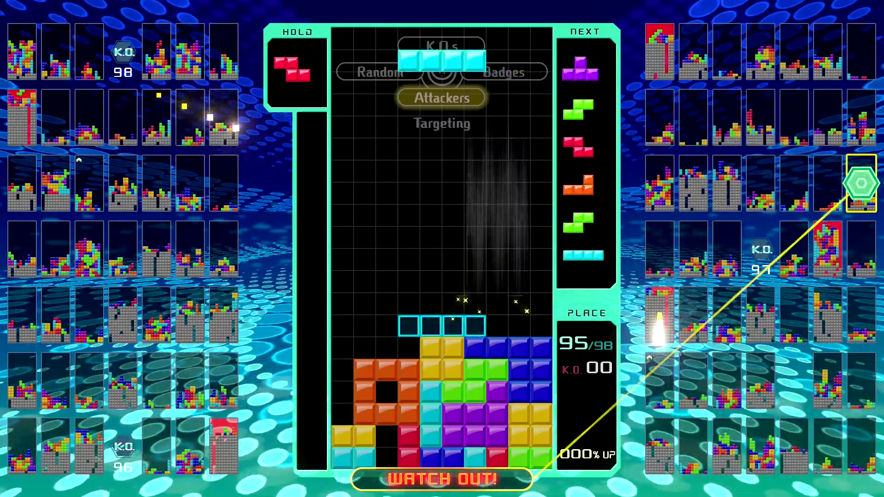
key("space")
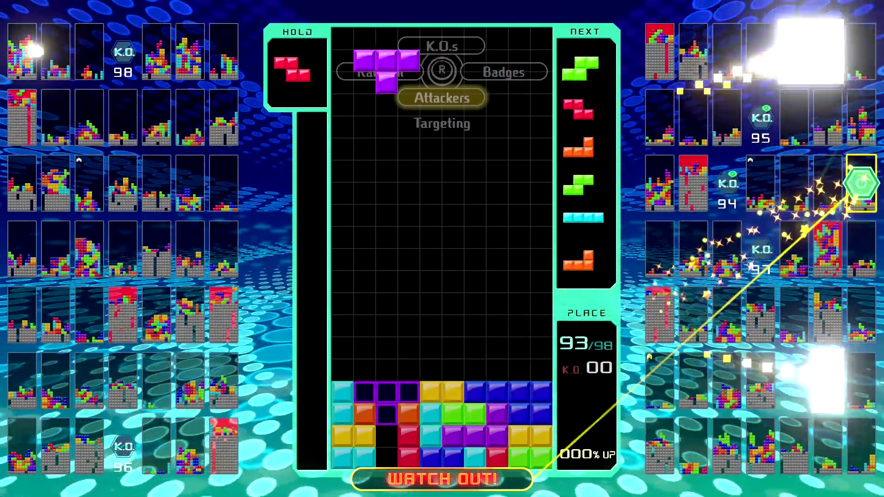
key("space")
key("space")
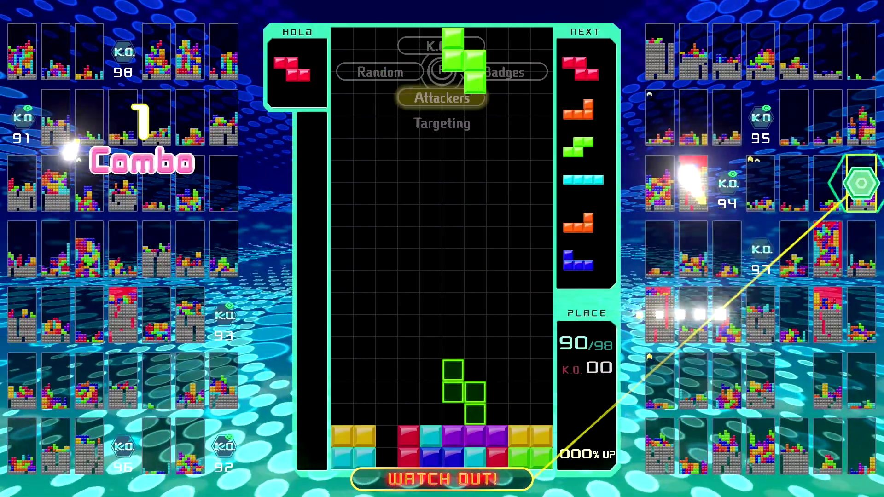
key("Right")
key("Right")
key("Right")
key("space")
key("Left")
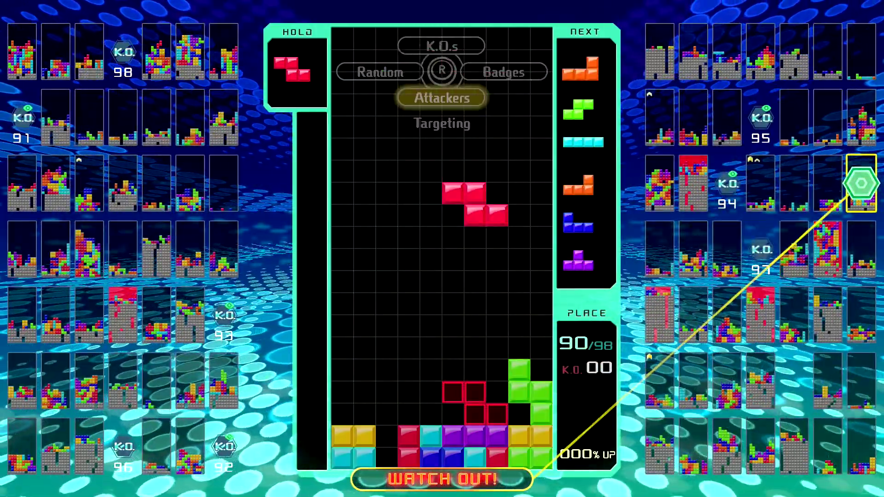
key("space")
key("Left")
key("space")
key("space")
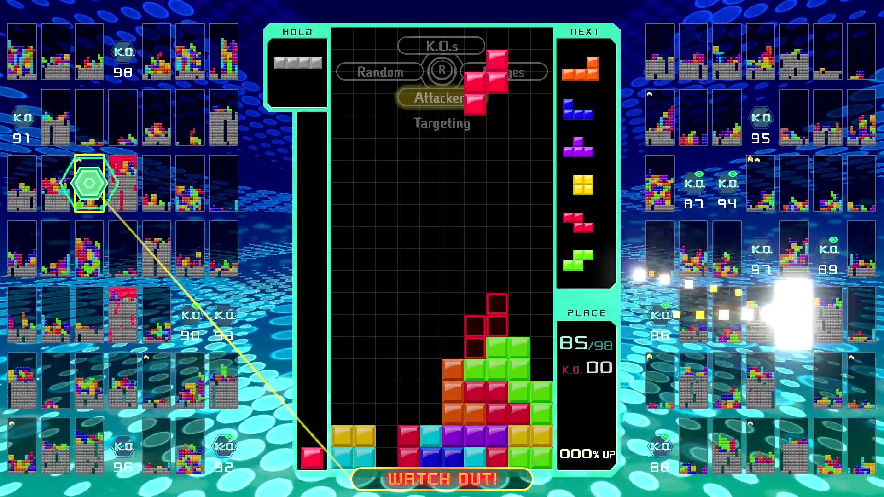
- Place the Z, put the J in the right well, lock the T, and fill the column gap
key("Right")
key("space")
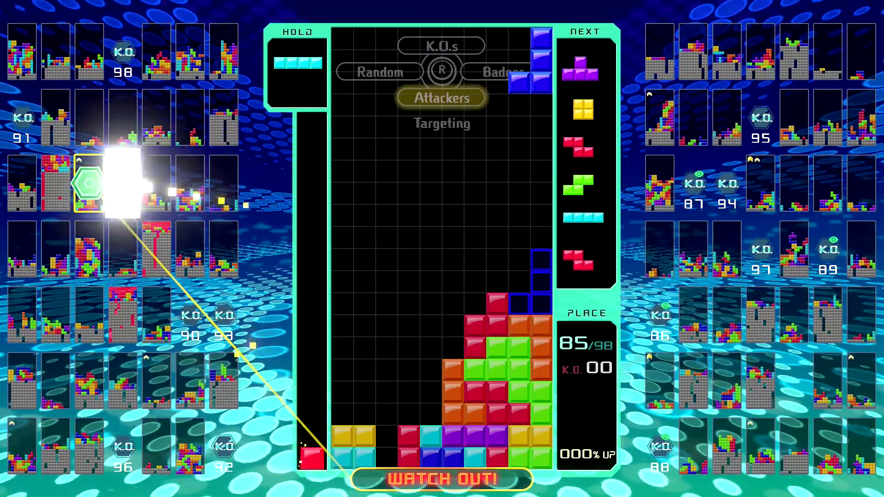
key("space")
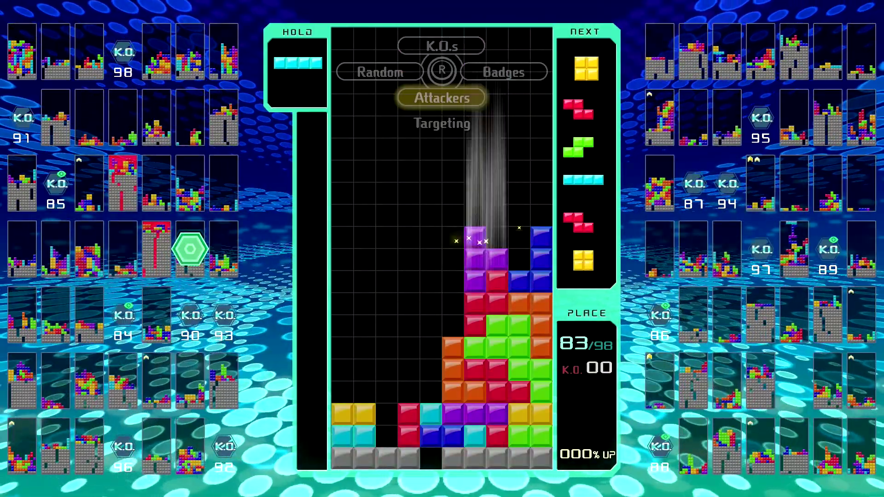
key("Left")
key("Left")
key("Left")
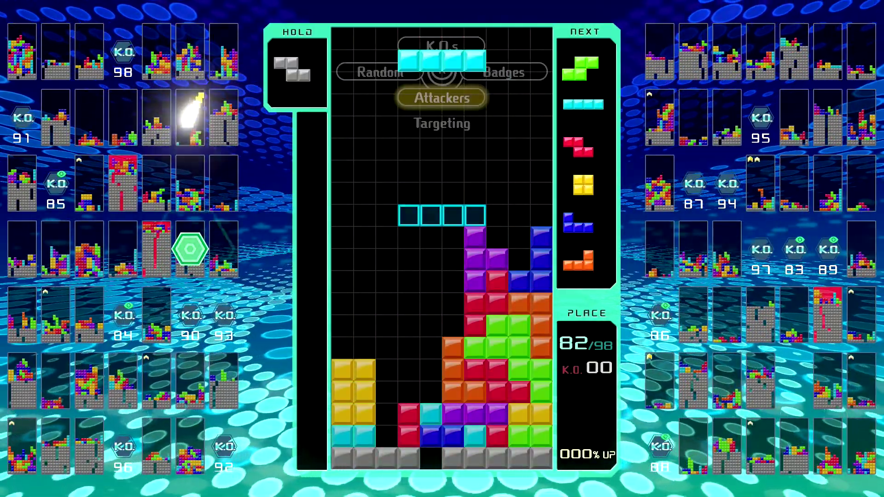
key("space")
- Swap with the held piece, place the S, and drop an upright long piece into its column
key("c")
key("Right")
key("Right")
key("Right")
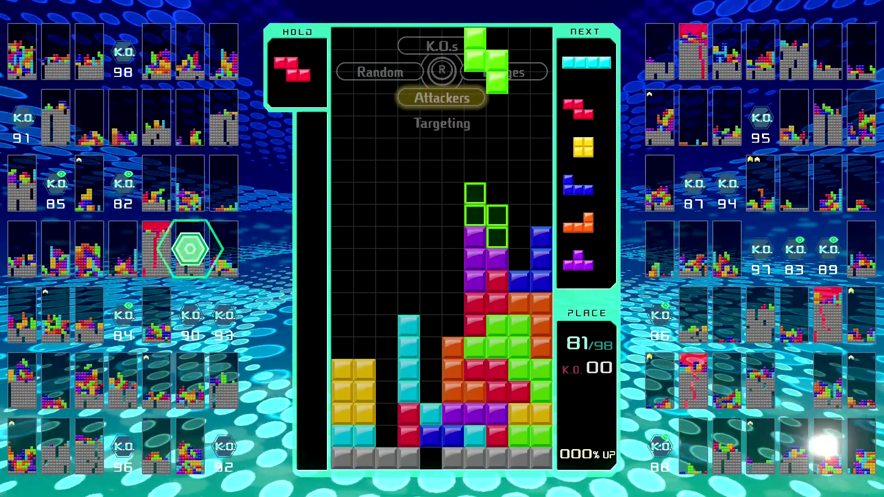
key("space")
key("space")
key("Up")
key("Left")
key("Left")
key("space")
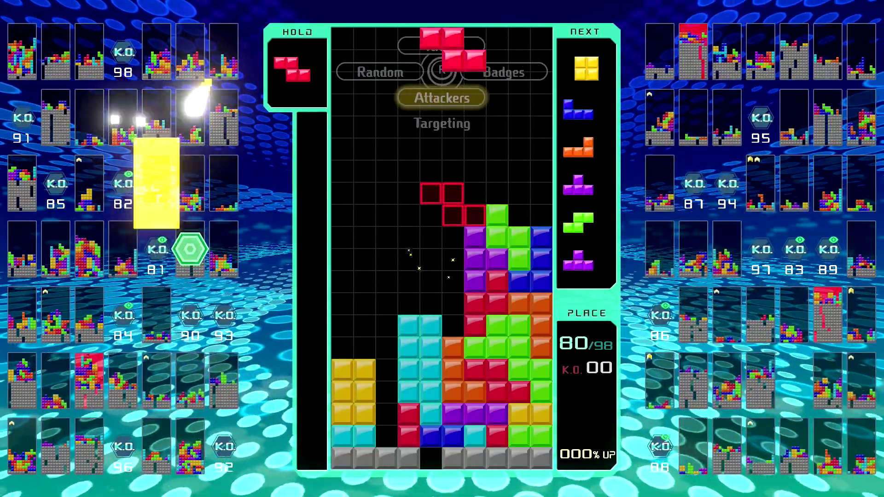
- Lock the Z at top right, then fit the O, J and L pieces on the left
key("space")
key("Left")
key("Left")
key("Left")
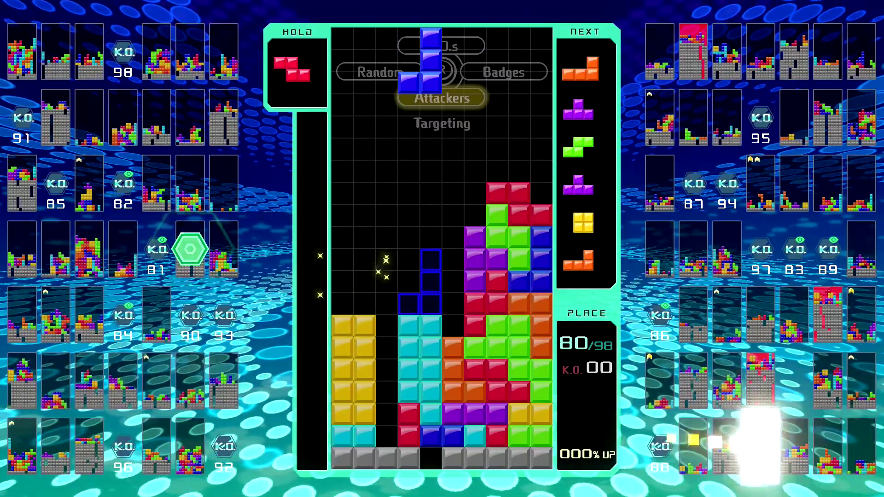
key("space")
key("Left")
key("space")
key("Right")
key("Right")
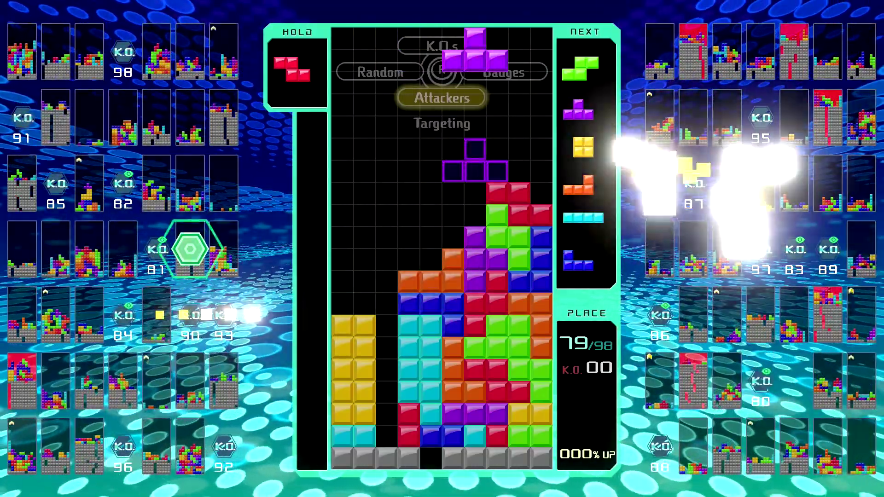
- Stand a T upright in the right column, then place the S and another T
key("Up")
key("Right")
key("space")
key("Left")
key("Left")
key("space")
key("Left")
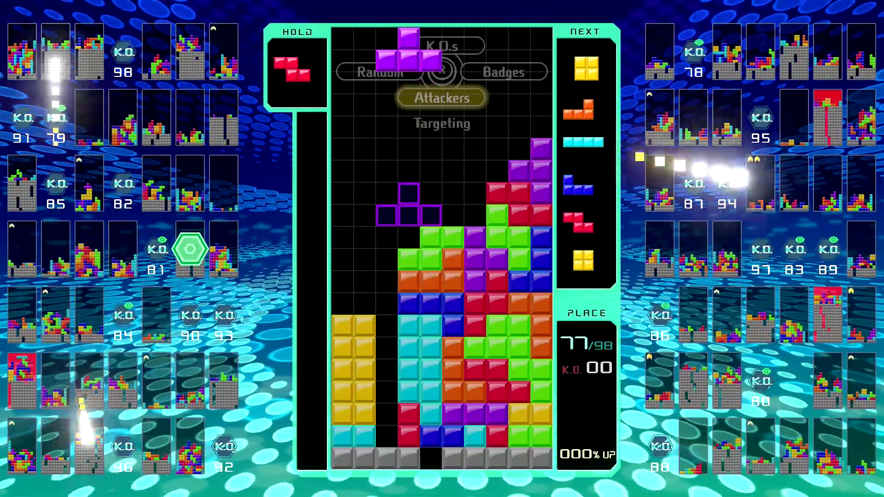
key("space")
key("space")
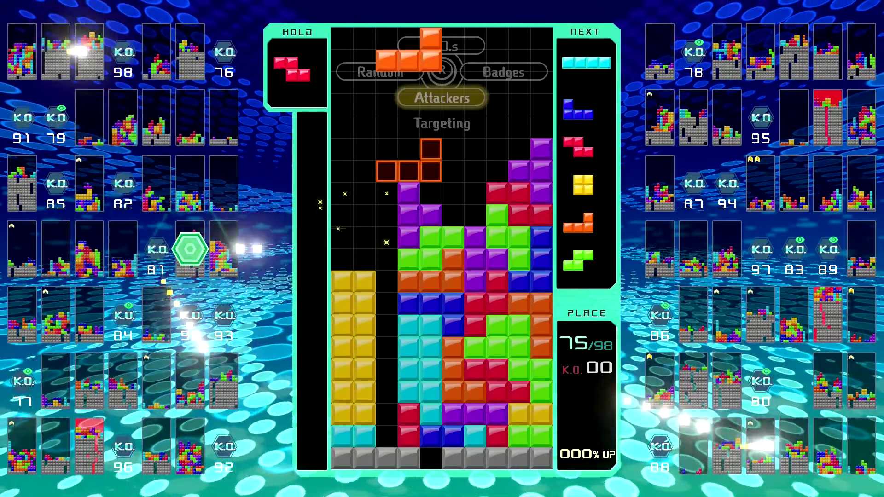
- Clear four lines with the O and L pieces, then place the J, S and Z in the centre
key("Left")
key("space")
key("space")
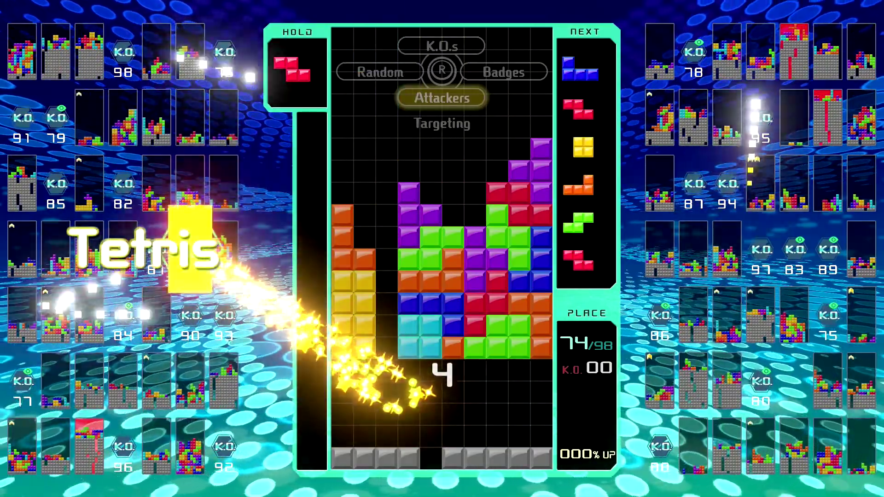
key("space")
key("space")
key("space")
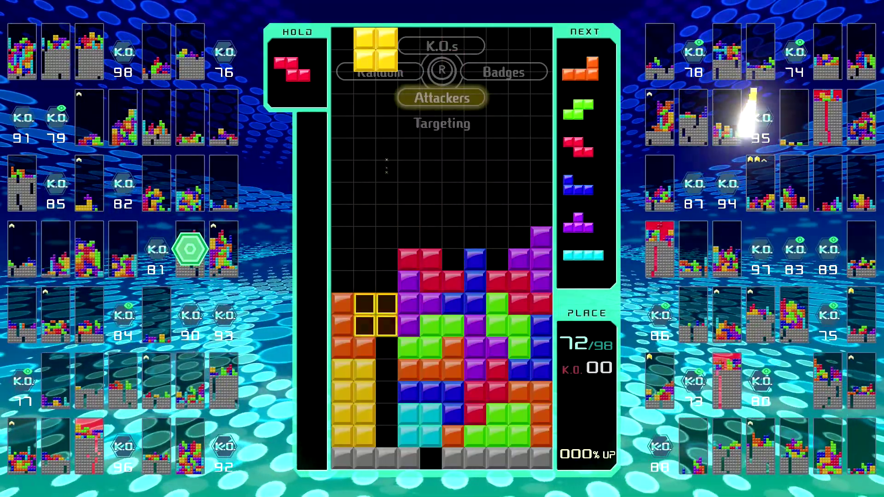
key("space")
key("space")
key("space")
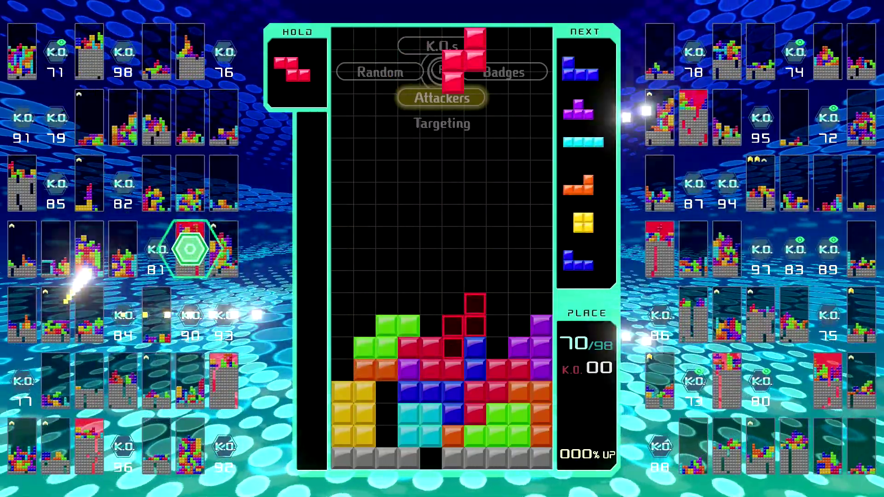
key("space")
key("space")
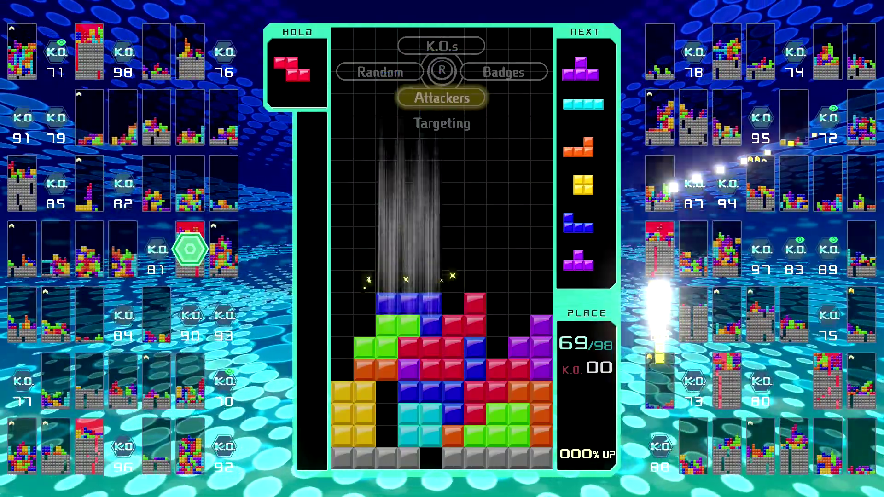
- Clear lines with the long and O pieces, place the T and Z pieces, and lock the J at bottom centre
key("space")
key("space")
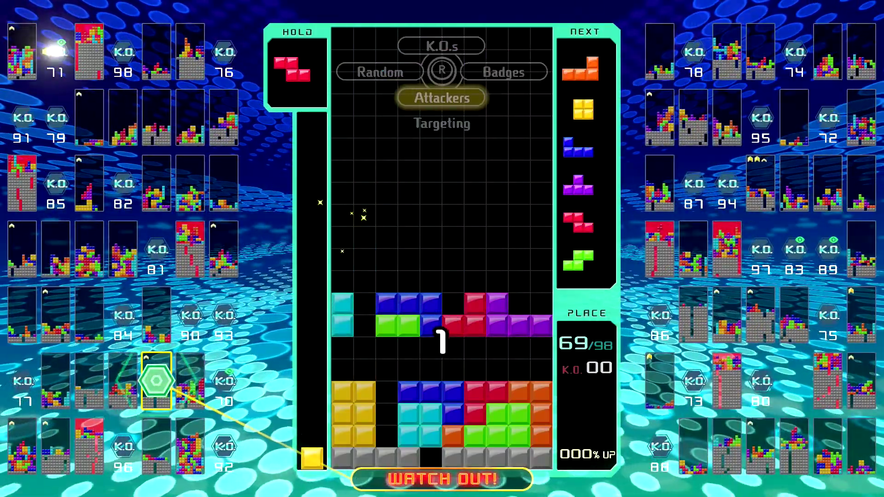
key("space")
key("space")
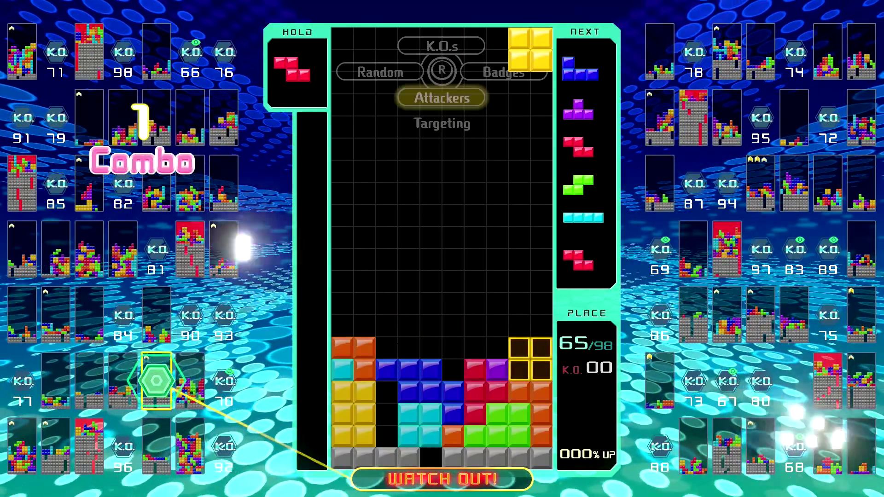
key("space")
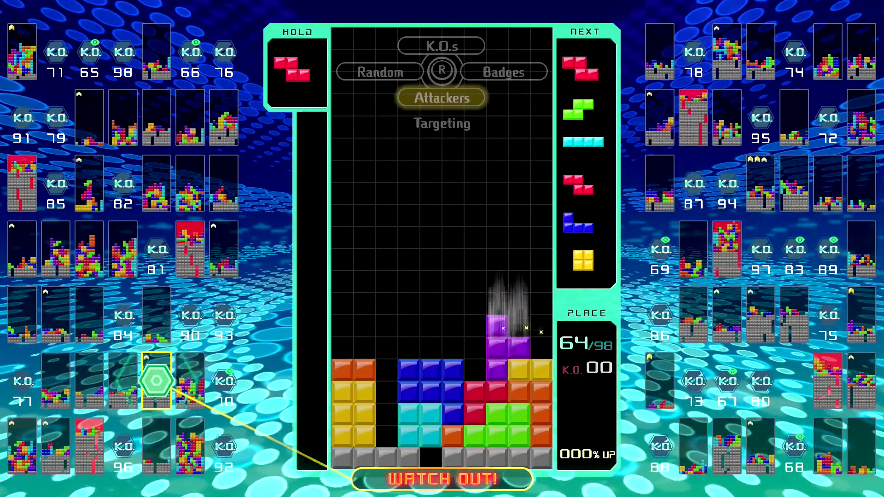
key("space")
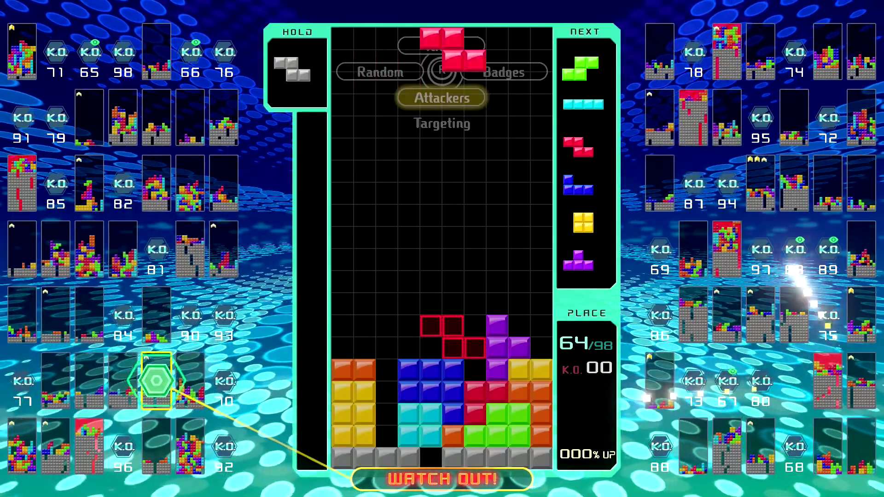
key("space")
key("space")
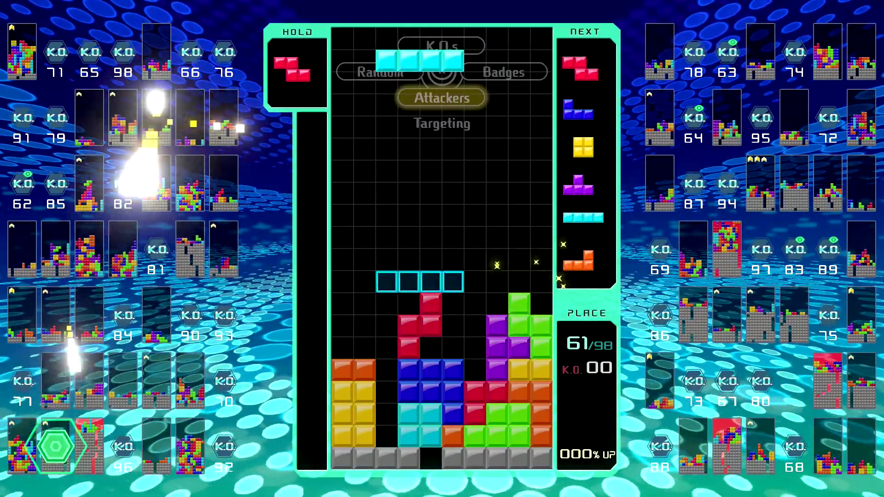
key("space")
key("space")
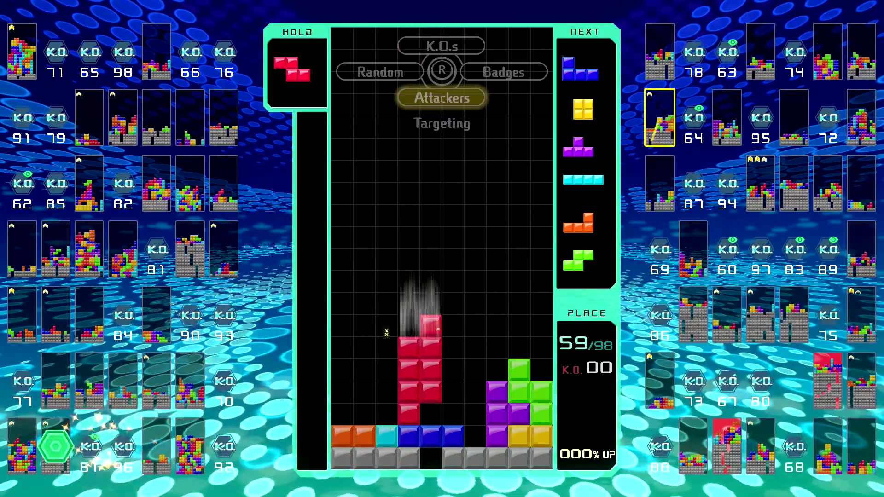
key("Right")
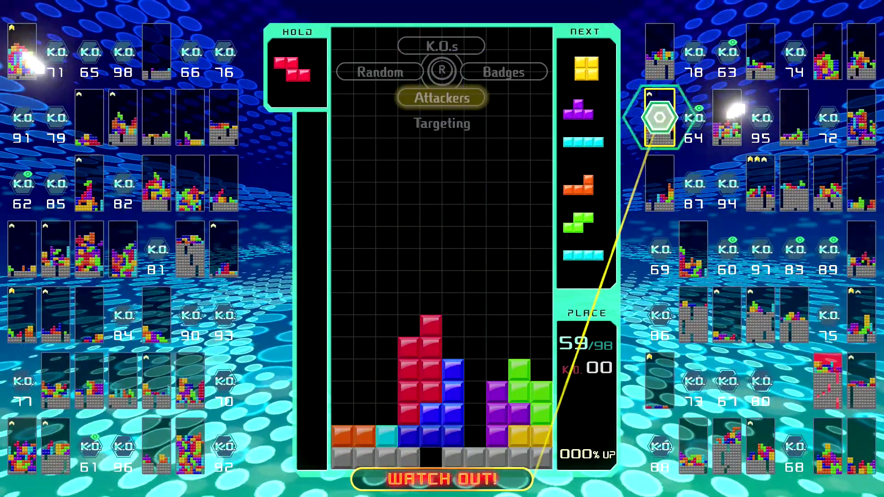
key("space")
key("space")
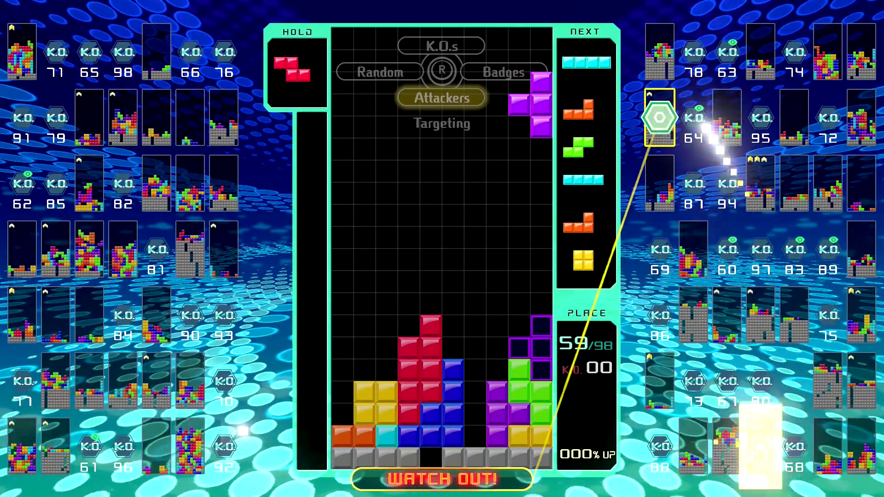
- Clear a line with the long piece, stand L pieces against the left wall, and add S and Z
key("space")
key("space")
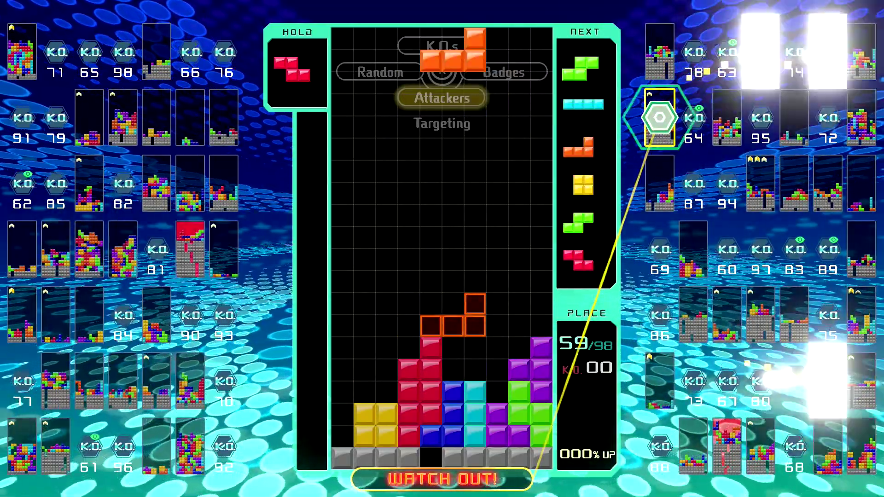
key("Up")
key("Left")
key("Left")
key("Left")
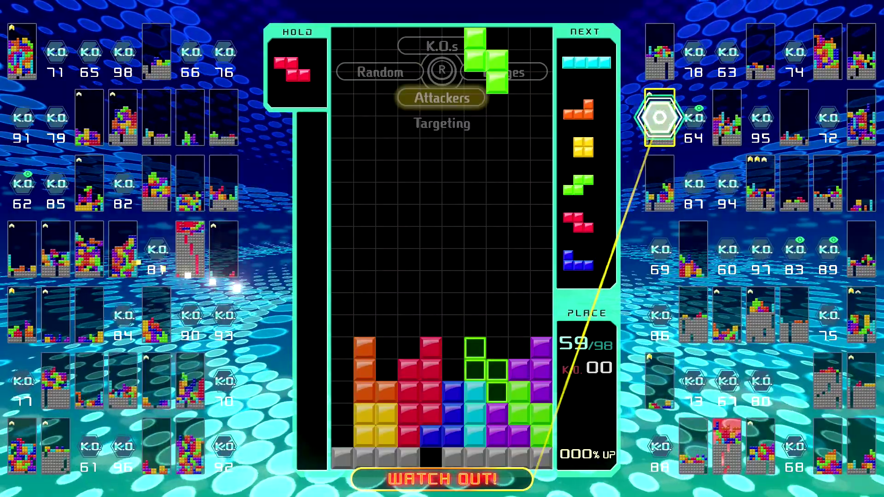
key("space")
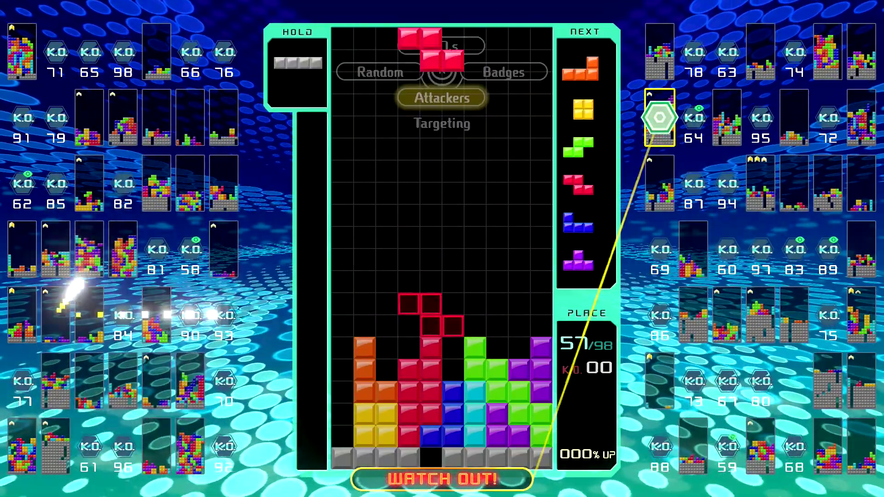
key("space")
key("Up")
key("Up")
key("Left")
key("Left")
key("space")
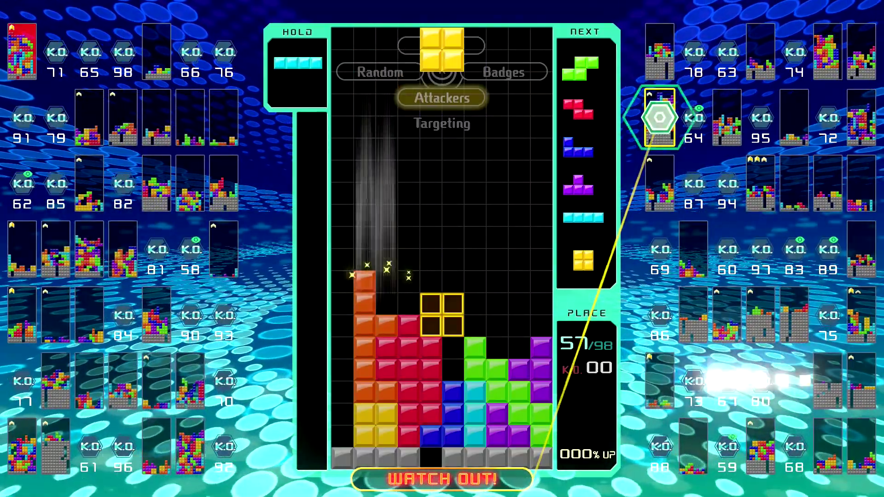
- Place the O on the left, the S on the right, then the Z and J pieces
key("Left")
key("space")
key("Right")
key("Right")
key("Right")
key("space")
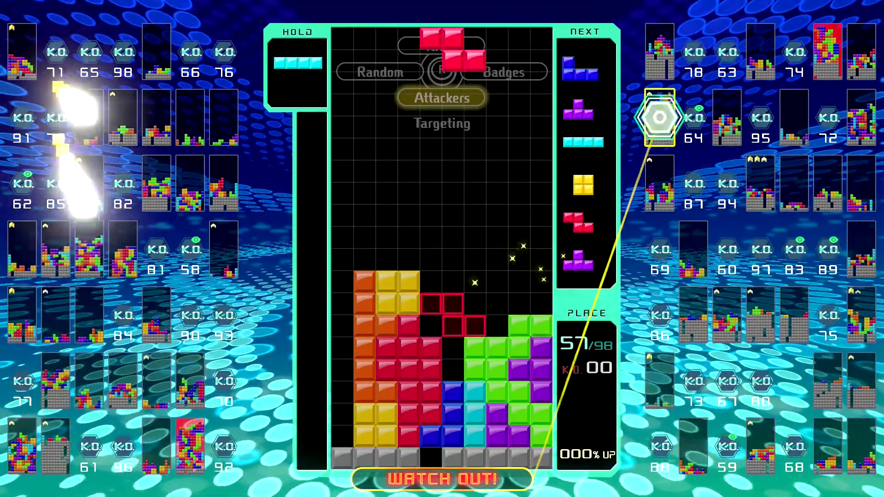
key("Right")
key("Right")
key("Right")
key("space")
key("Left")
key("Left")
key("space")
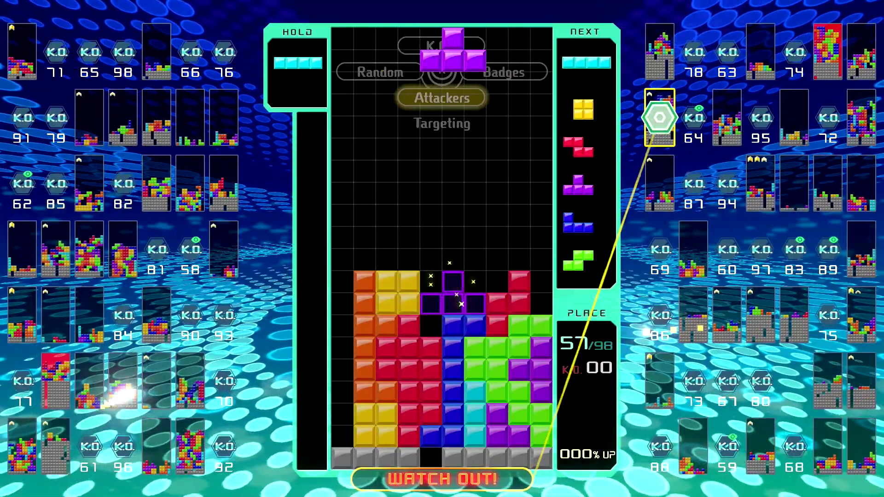
- Fit the T into the centre gap and swap in the held I piece for a Tetris
key("Up")
key("space")
key("c")
key("Up")
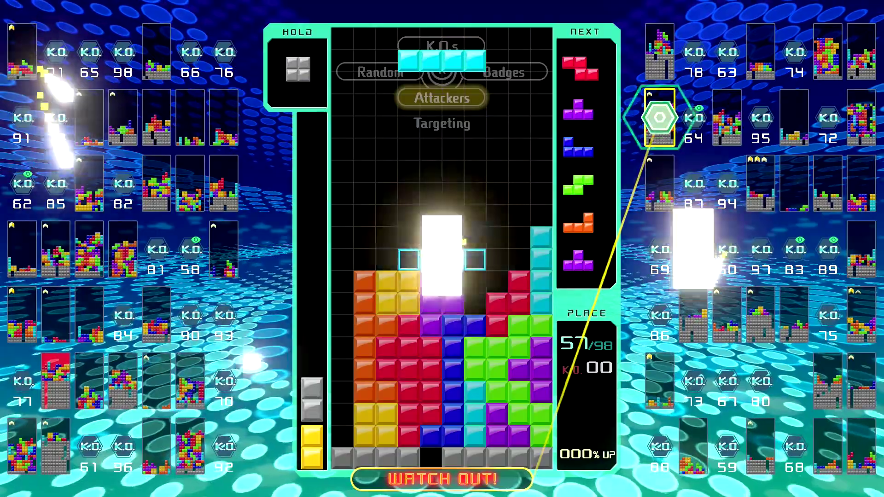
key("space")
key("c")
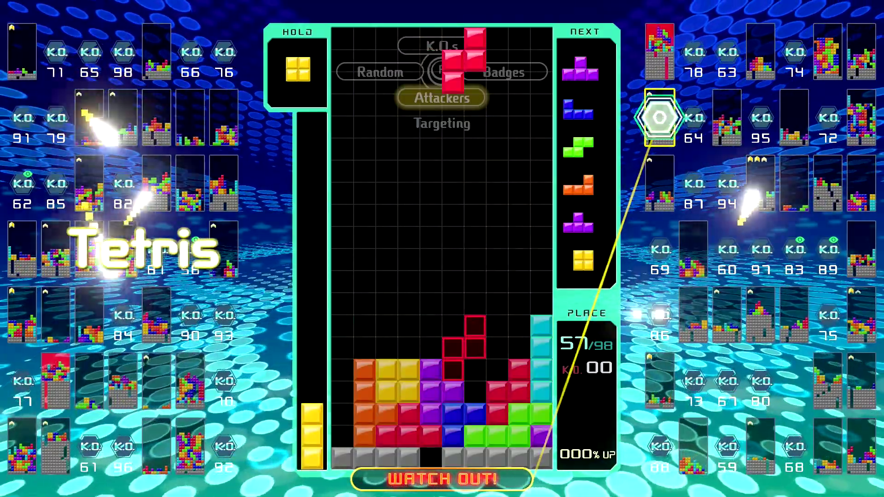
- Place the Z in the centre and T at right, then stack the J, S, L and T pieces
key("space")
key("Up")
key("space")
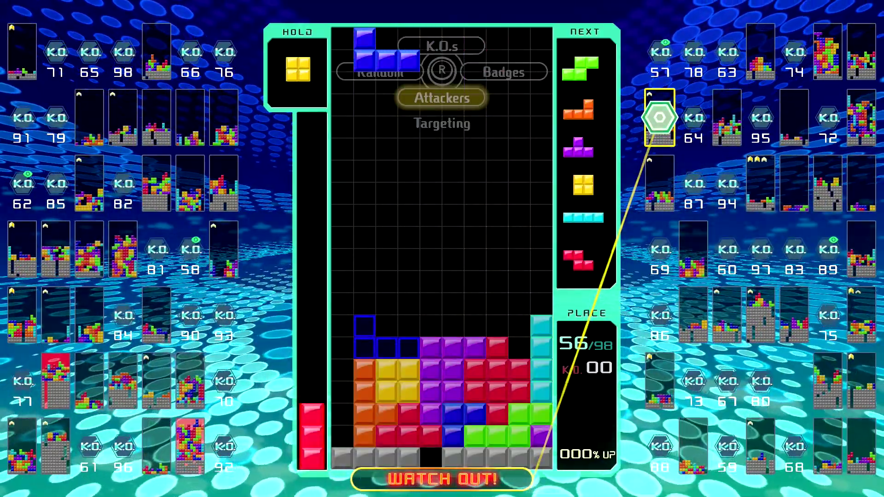
key("space")
key("space")
key("Up")
key("space")
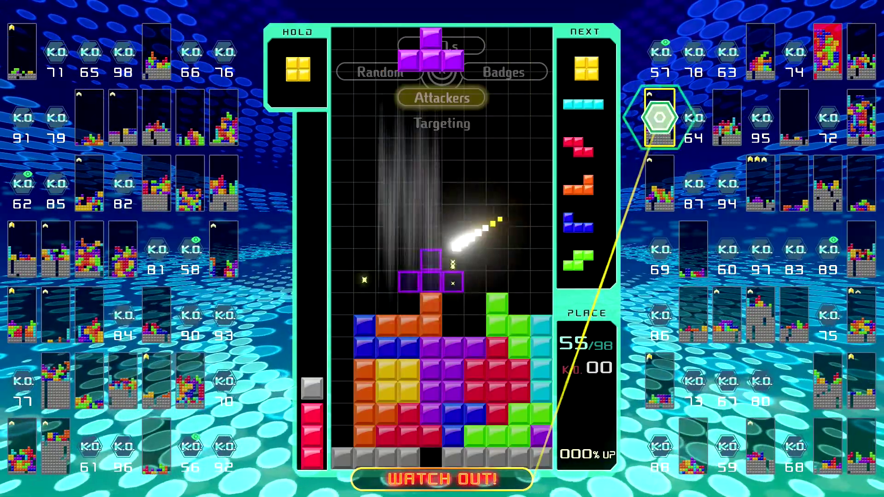
key("space")
key("space")
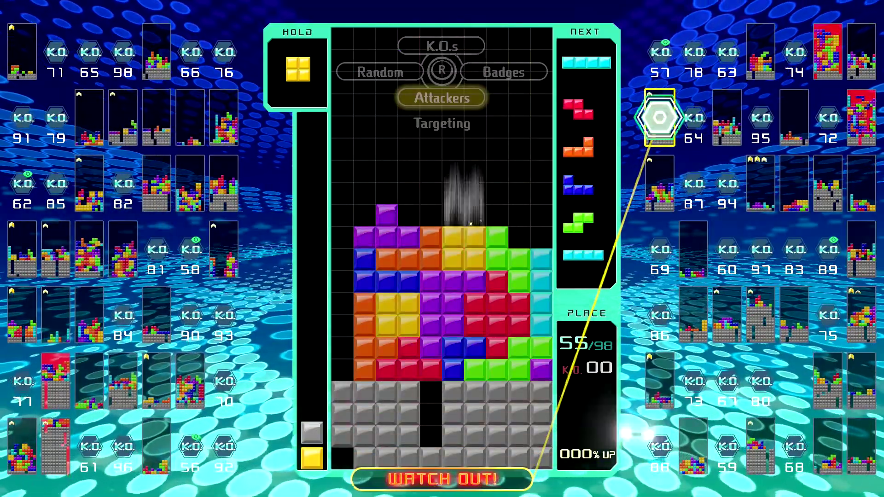
- Hard-drop the I, Z, O and T pieces into the right well to clear lines
key("space")
key("space")
key("space")
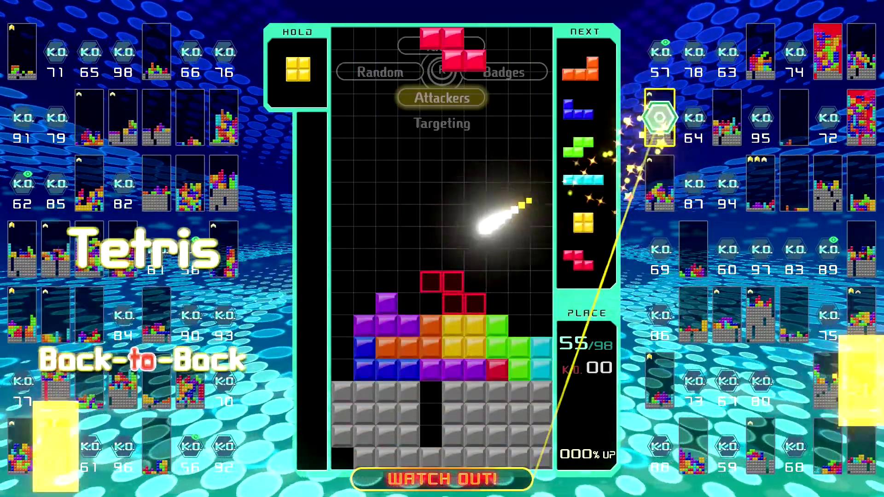
key("Right")
key("Right")
key("Right")
key("space")
key("space")
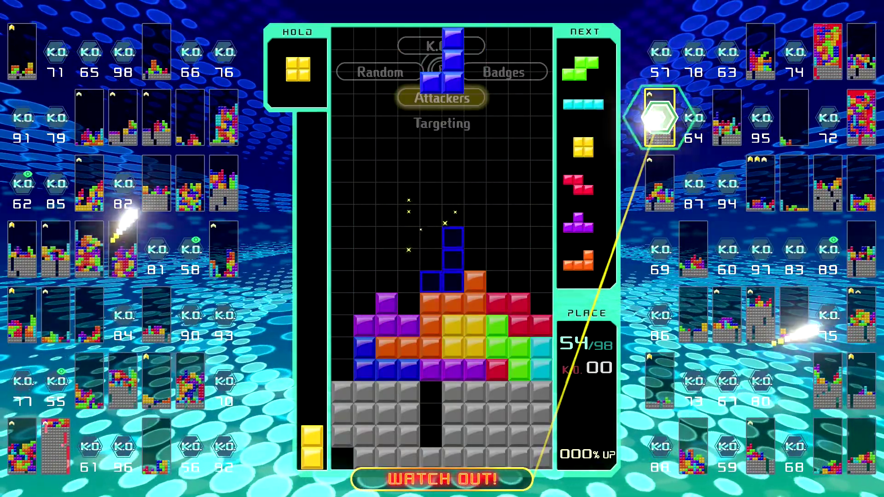
key("space")
key("space")
key("space")
key("space")
key("space")
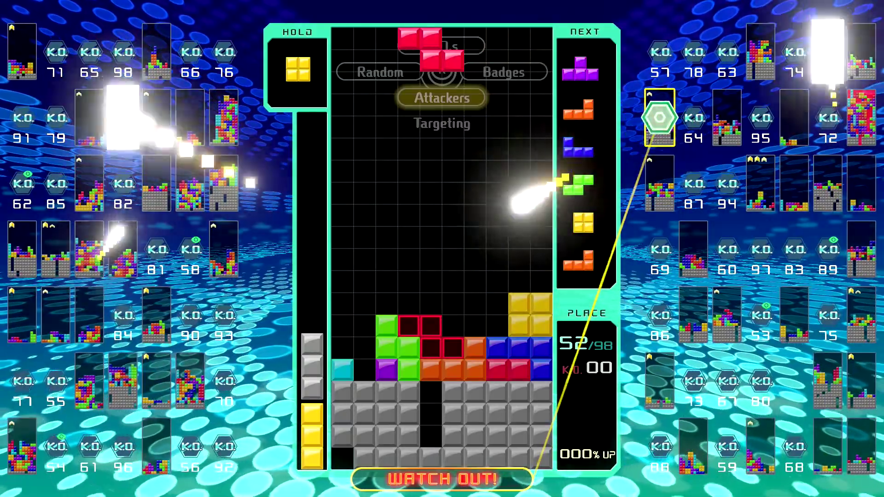
key("space")
key("space")
key("space")
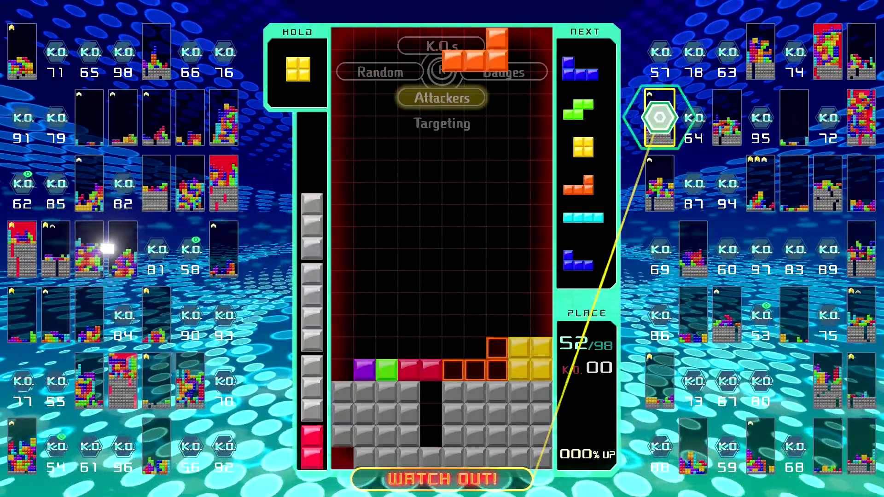
- Drop the O, L, J and S pieces to clear lines, then swap the held piece
key("space")
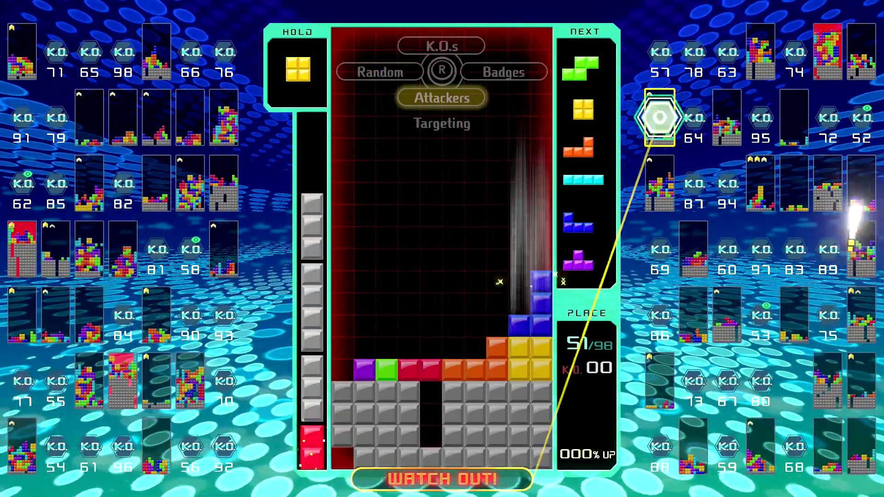
key("space")
key("space")
key("space")
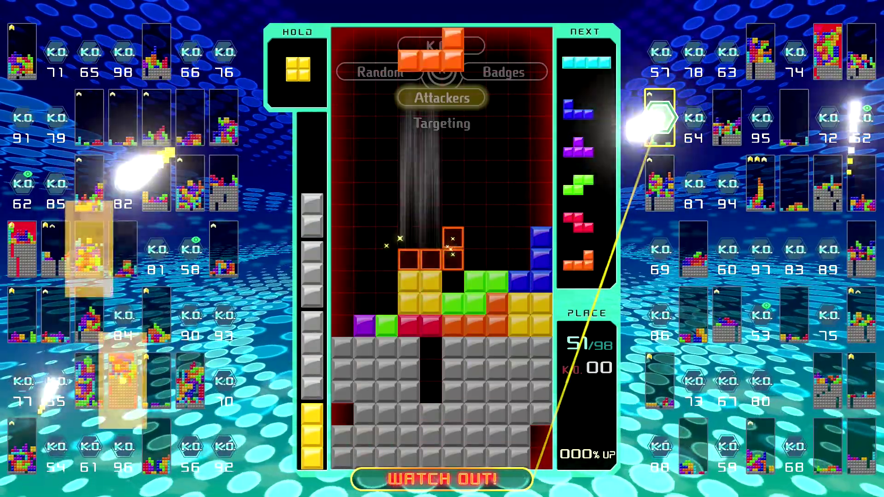
key("space")
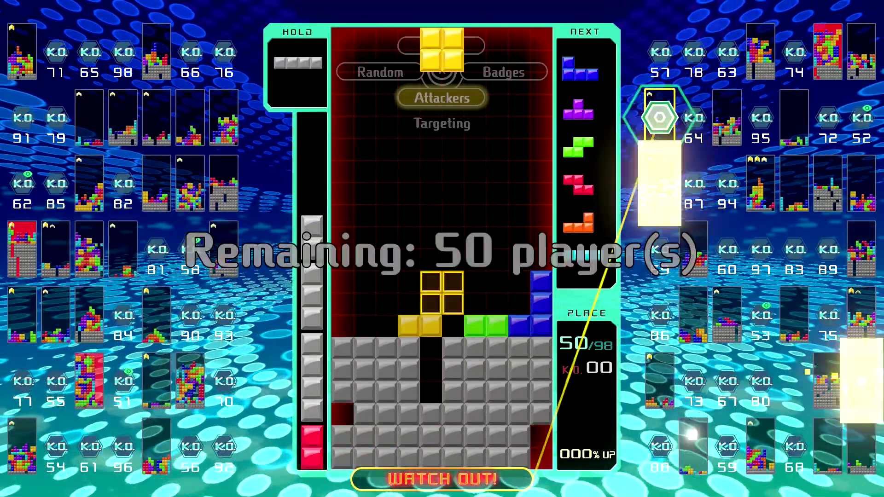
key("space")
key("c")
key("space")
- Lock J, T, S and Z, hold the Z, and drop an I to clear lines
key("space")
key("space")
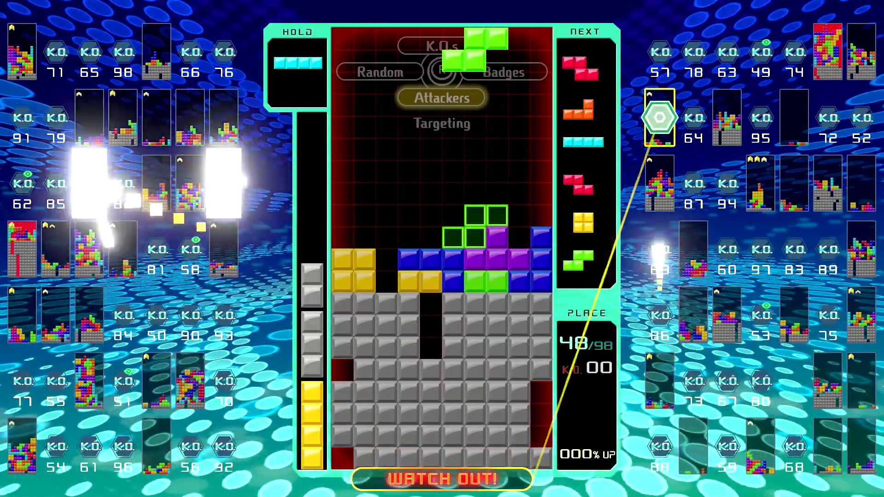
key("space")
key("space")
key("space")
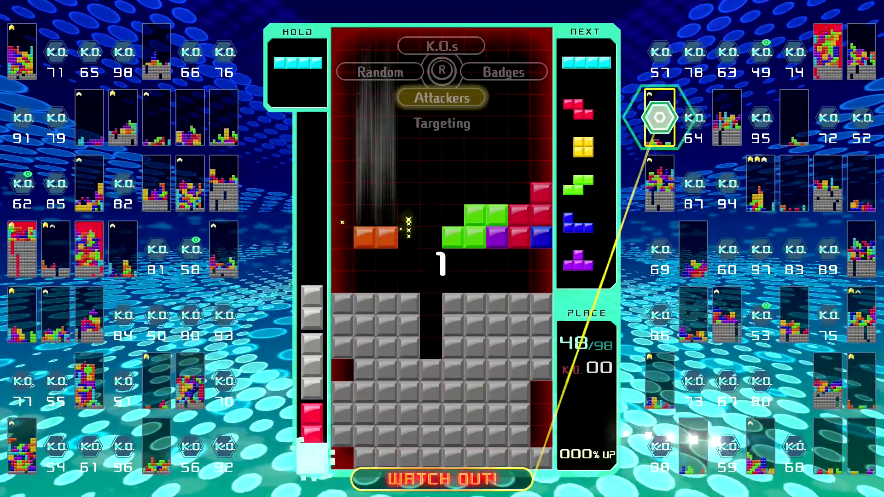
key("space")
key("c")
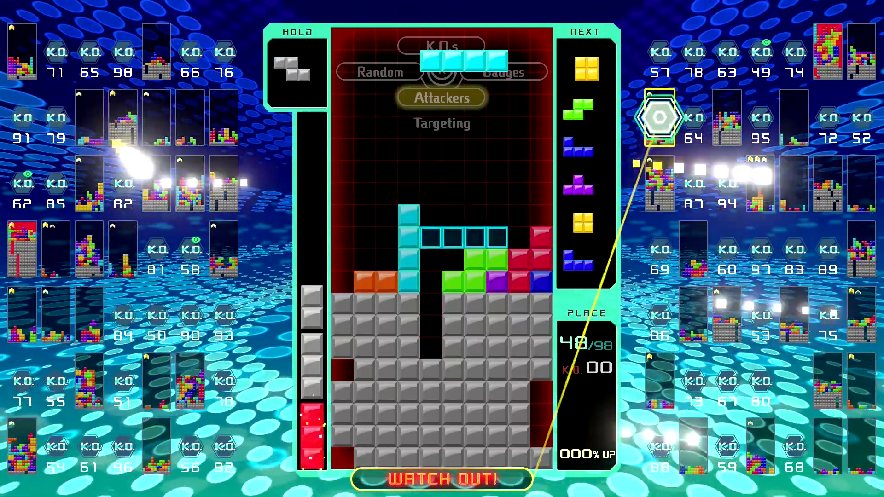
key("space")
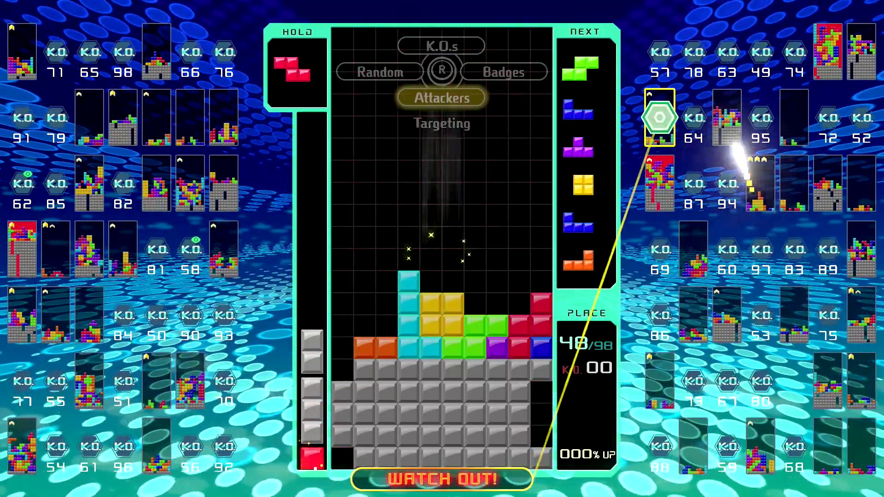
key("space")
key("space")
key("space")
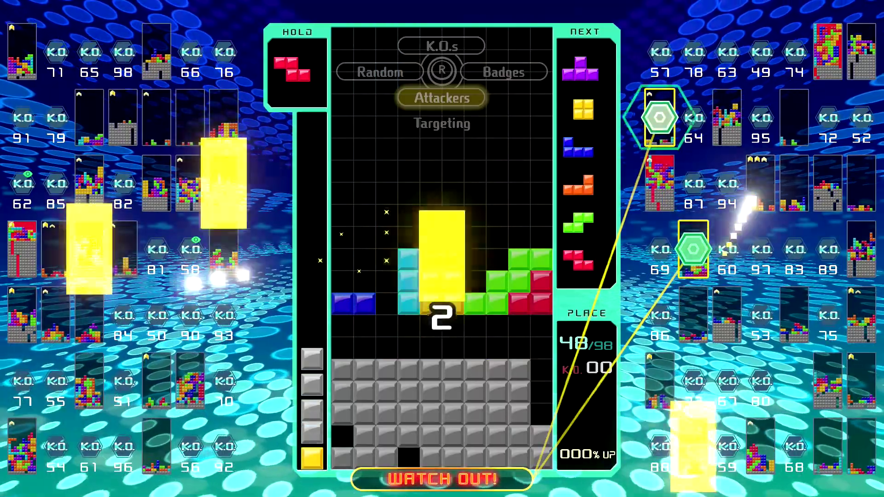
- Lock the O, slot the T into the notch to clear a line, and swap pieces
key("space")
key("space")
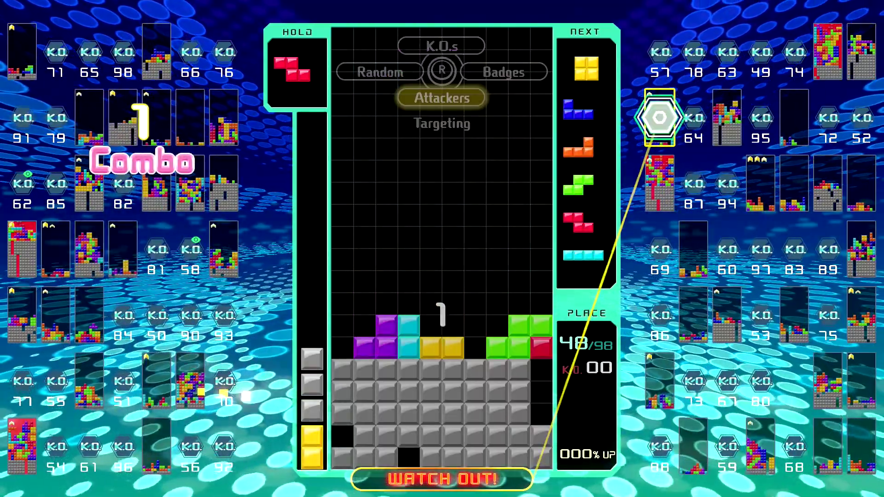
key("space")
key("space")
key("c")
key("space")
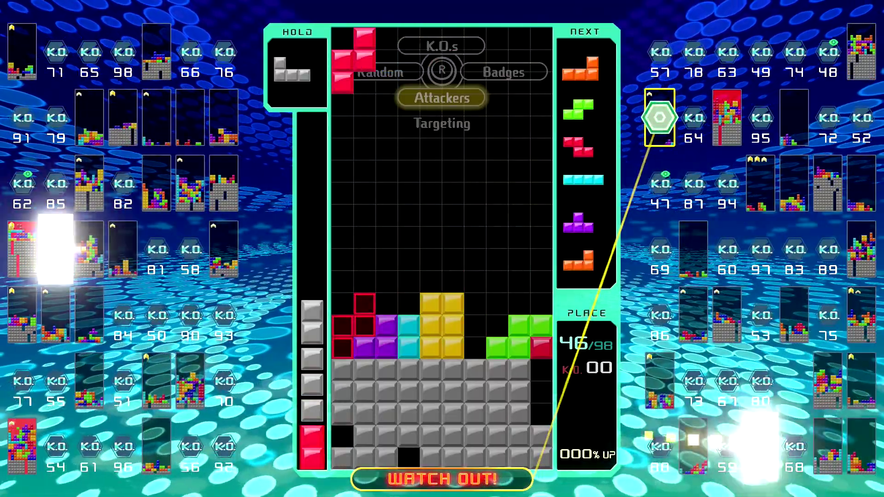
key("space")
- Place the L upright on the left, lock the J, hold the S, and clear lines
key("Up")
key("space")
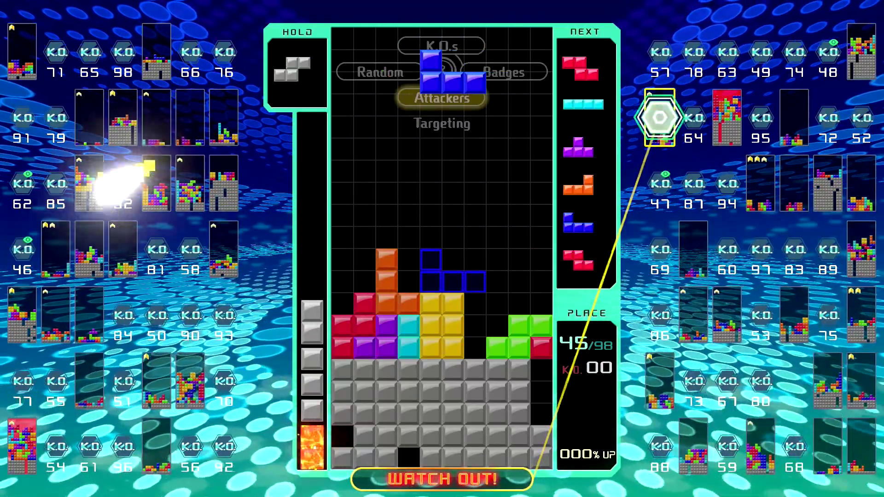
key("space")
key("c")
key("space")
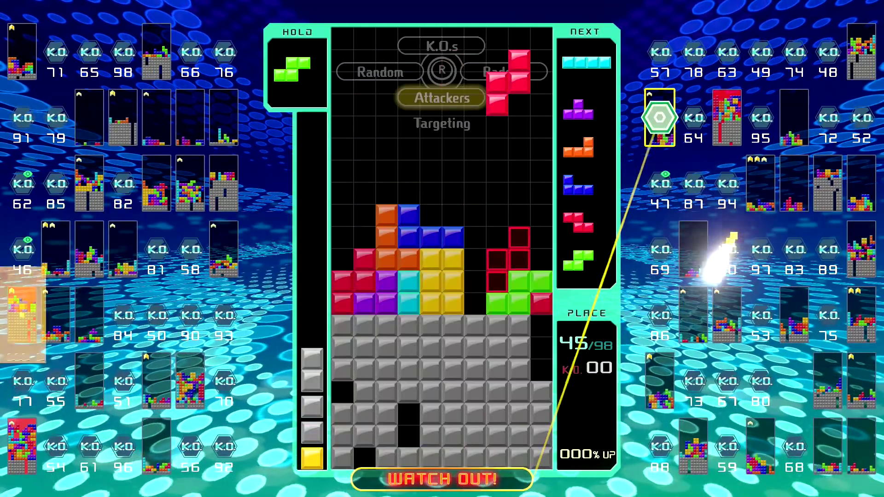
key("space")
- Extend the combo with an I piece, then drop T, L and J
key("Up")
key("space")
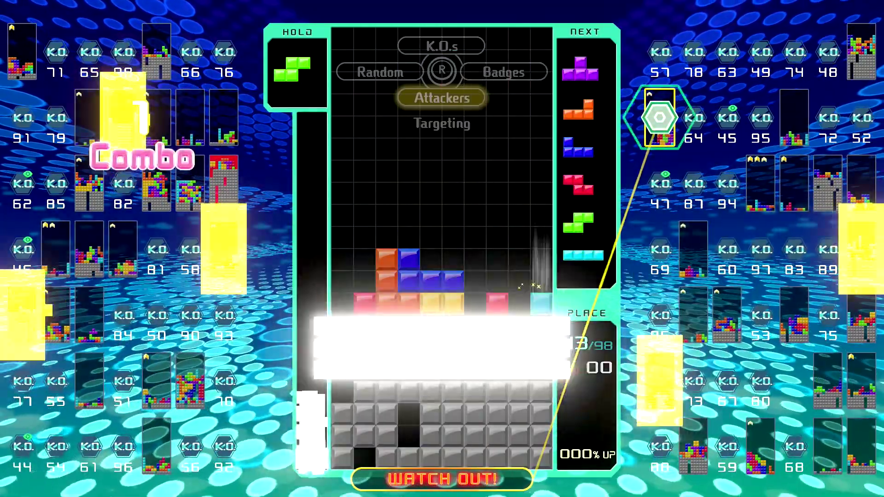
key("space")
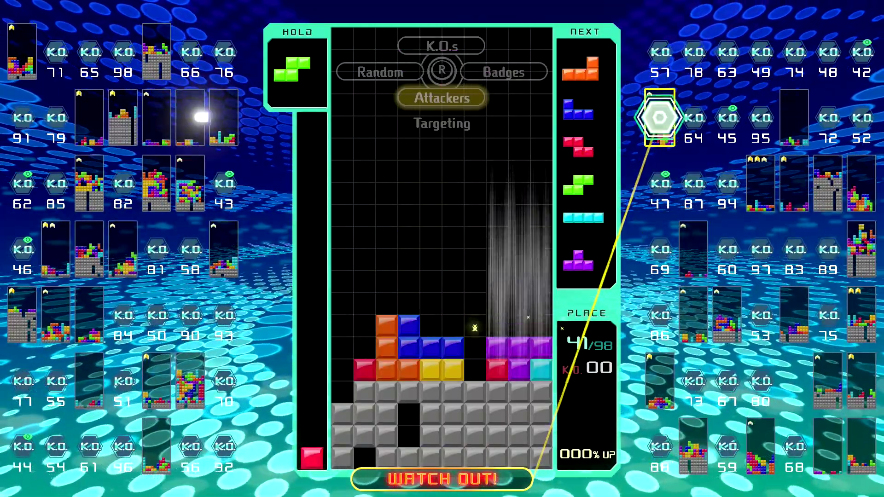
key("space")
key("space")
key("space")
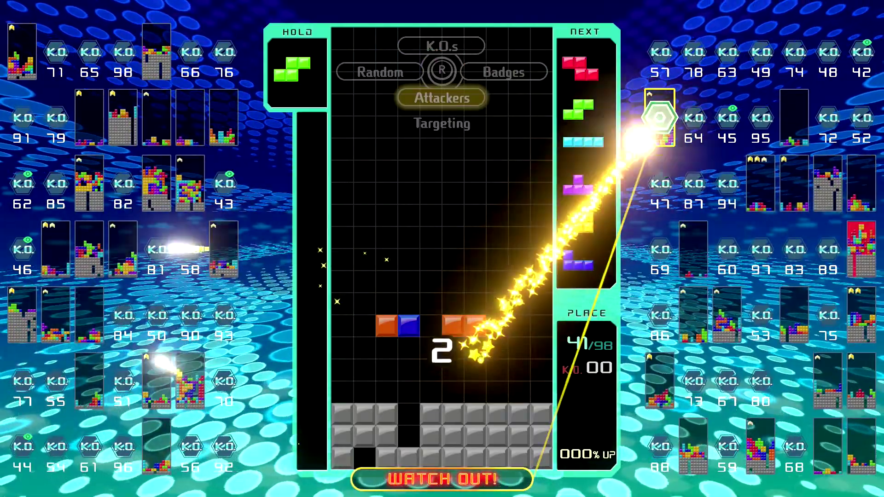
key("space")
key("space")
key("space")
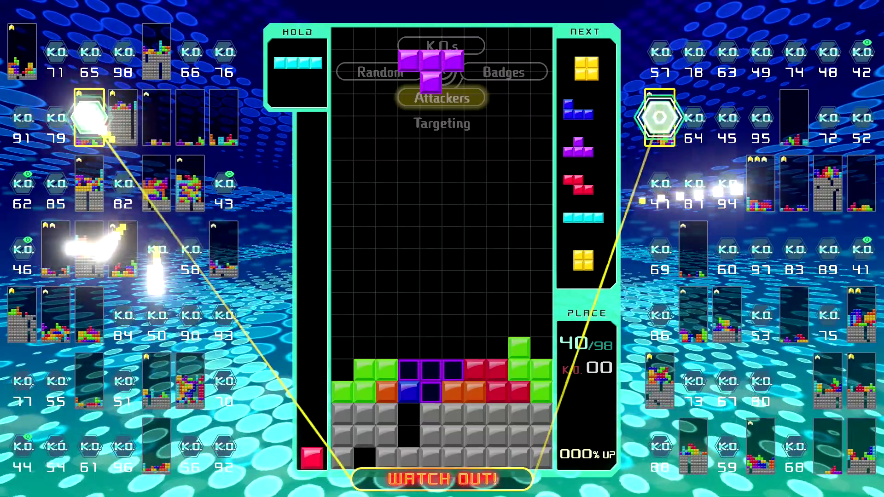
- Drop the T piece to clear a line
key("space")
key("Right")
key("Right")
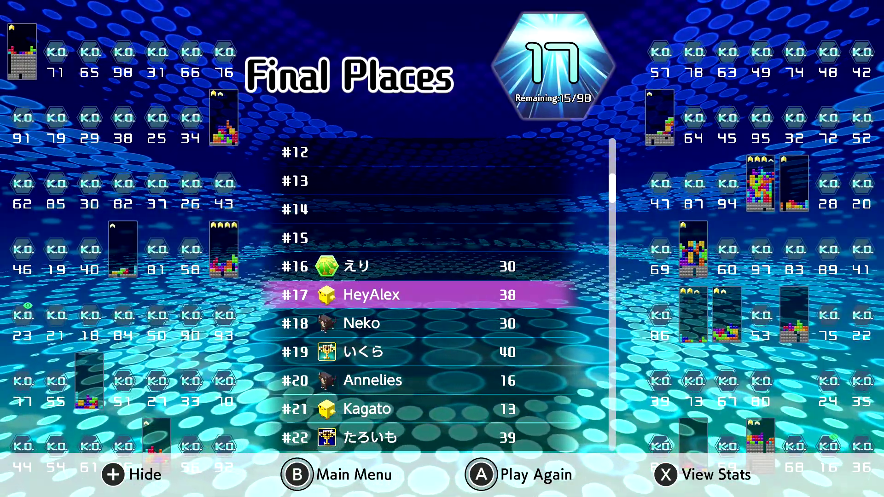
- Choose Play Again on the Final Places screen
key("a")
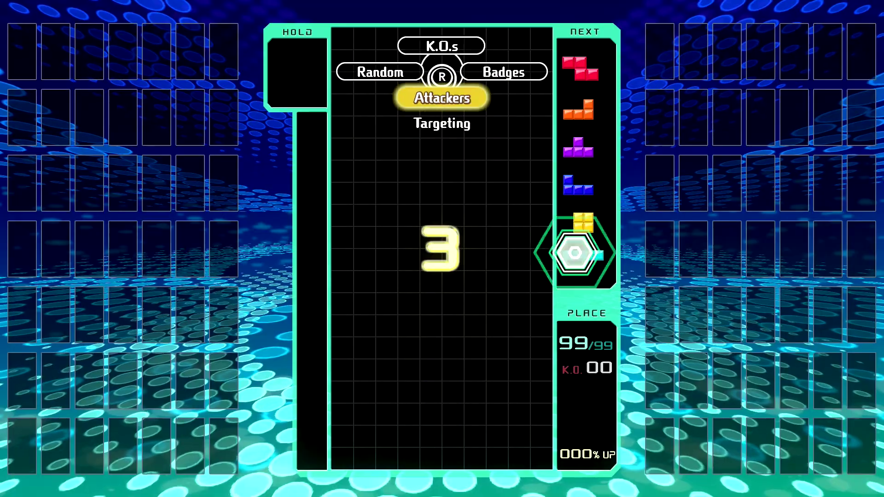
- Switch targeting through Badges to K.O.s and drop the red Z piece
key("Right")
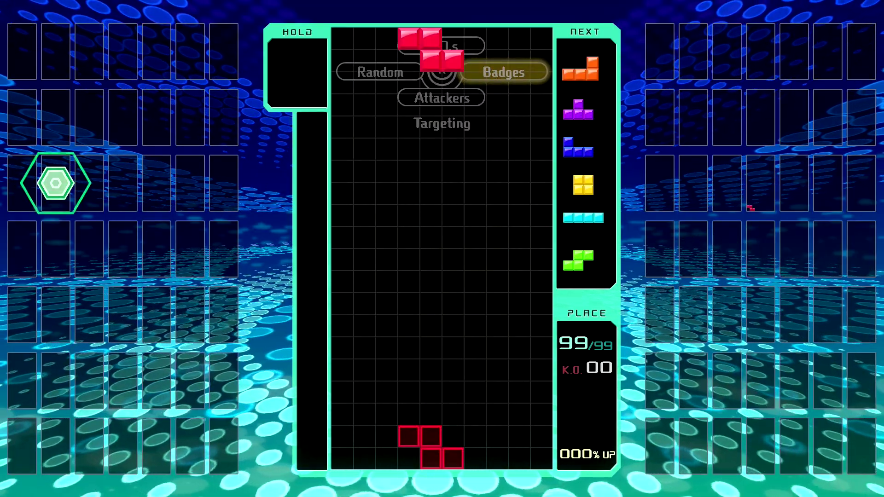
key("Up")
key("Right")
key("Up")
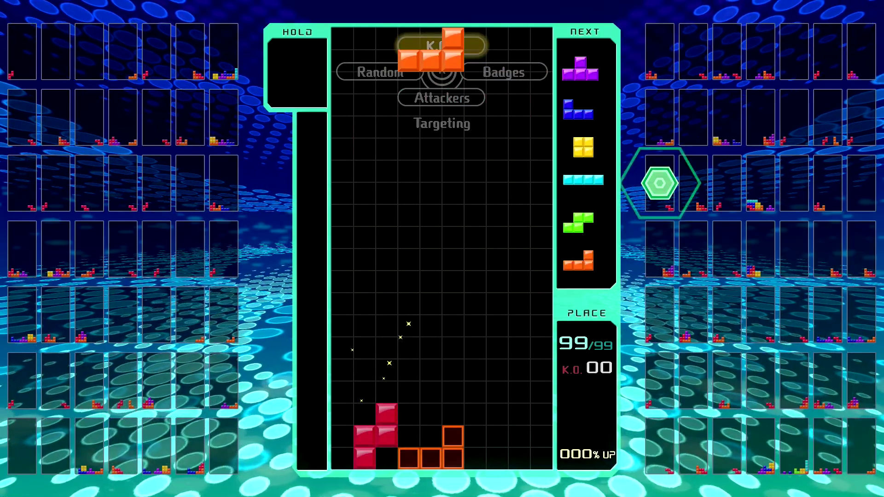
- Drop the L, T and O pieces and hold the I piece for later
key("Up")
key("Left")
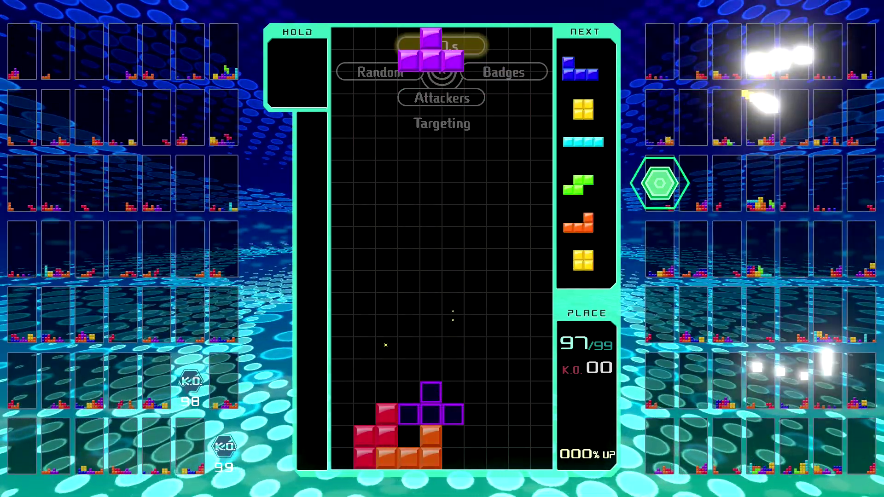
key("Up")
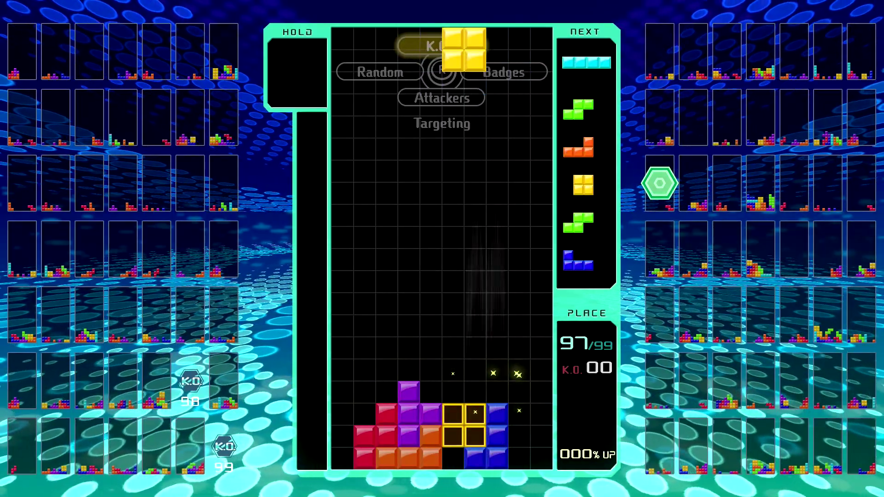
key("Right")
key("Up")
key("c")
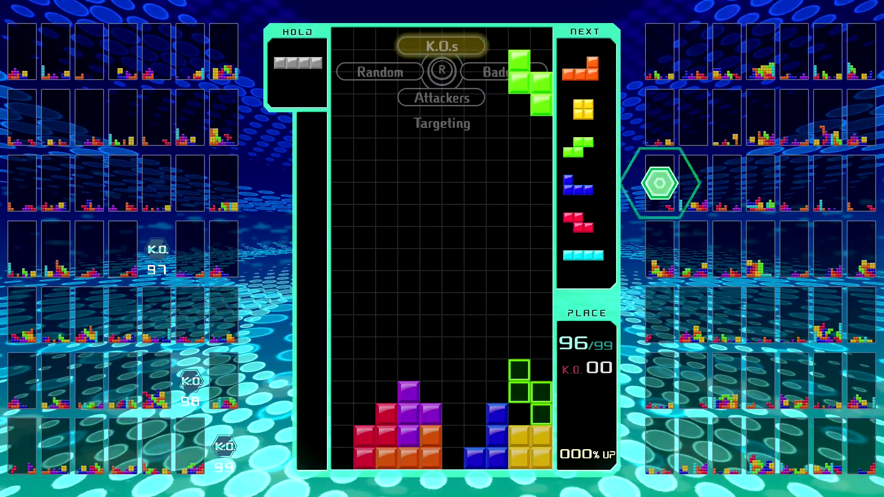
- Stack S, L, an upright S, J and an upright I
key("Up")
key("Up")
key("Up")
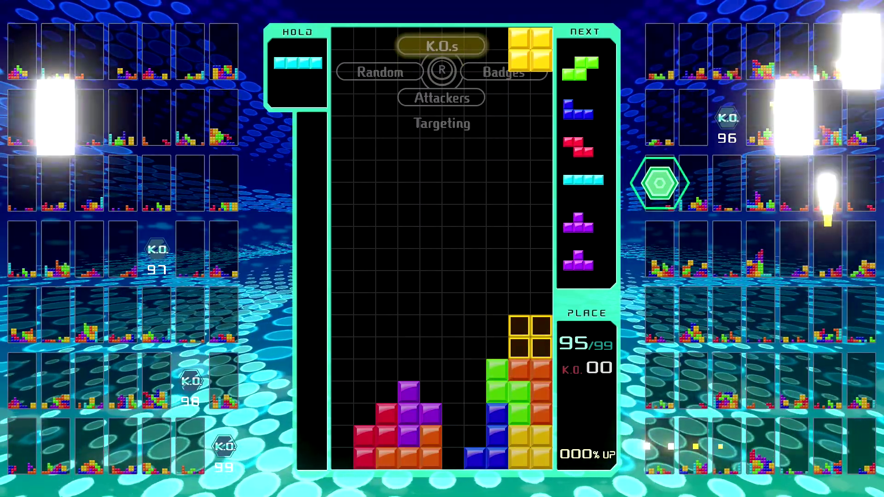
key("Left")
key("x")
key("Up")
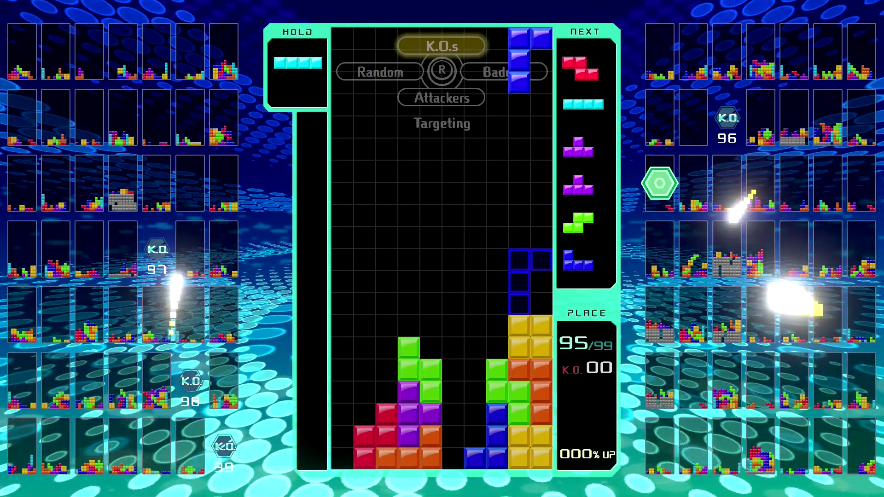
key("Up")
key("Up")
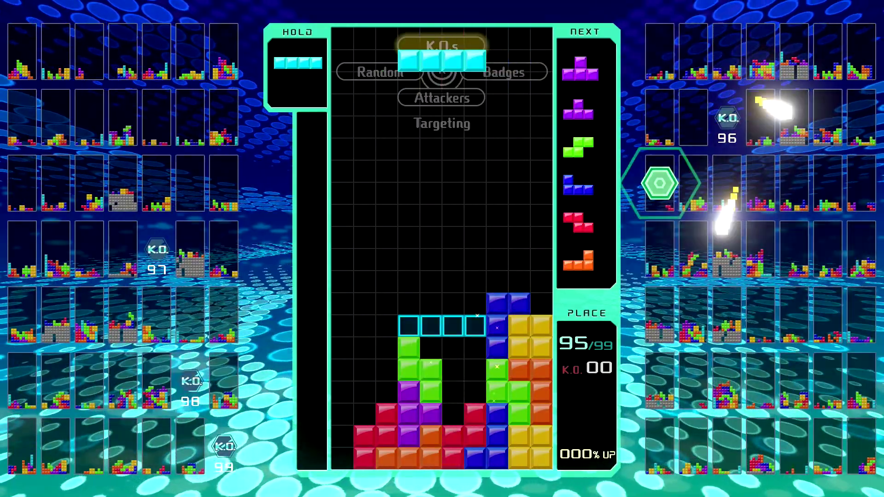
key("Up")
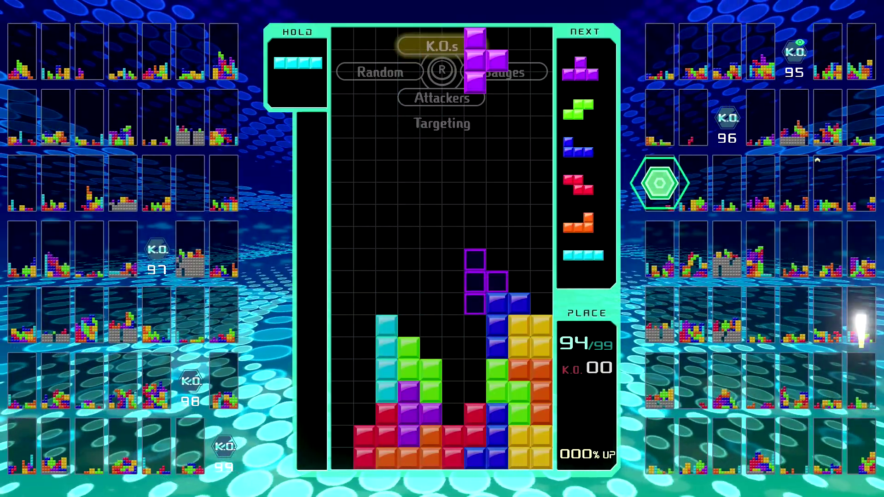
key("Up")
- Drop T, S and J, then two I pieces into the left column
key("Up")
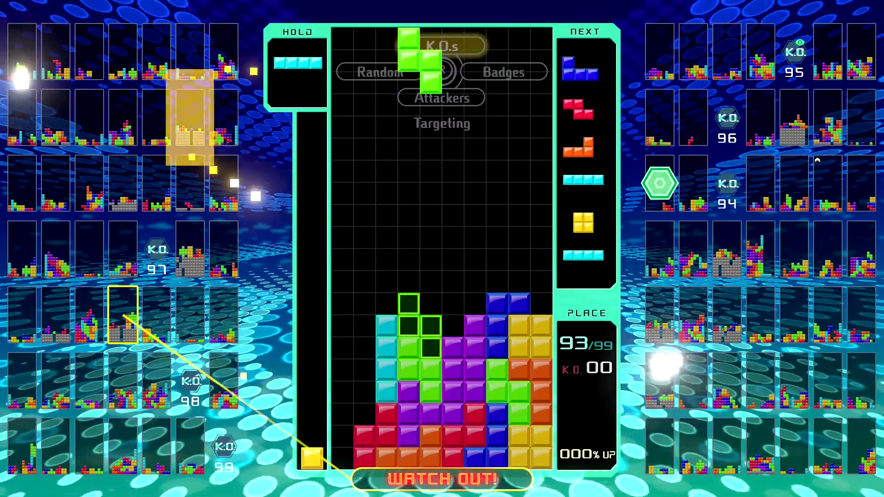
key("Up")
key("Up")
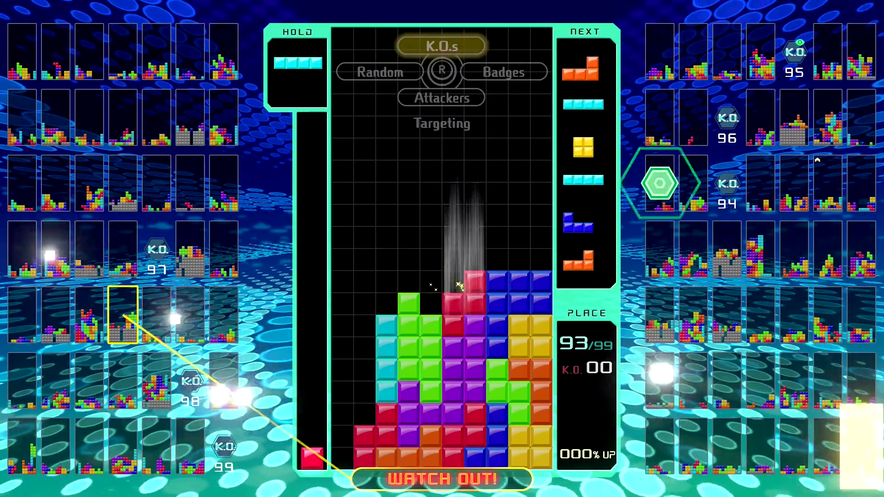
key("Up")
key("Up")
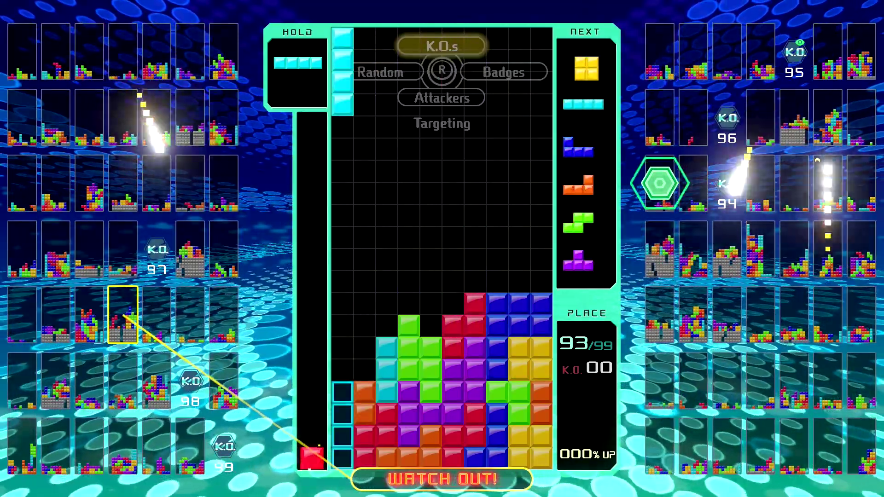
key("Up")
key("Up")
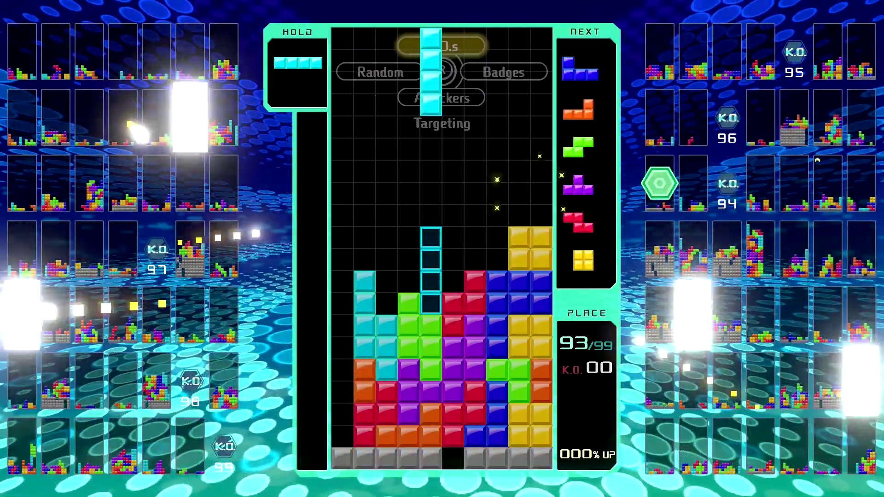
key("Up")
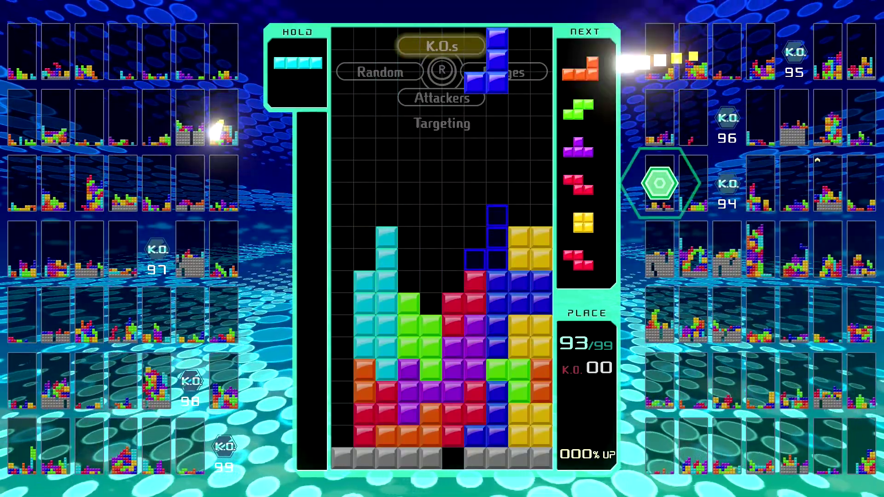
- Place L, S, Z, T, S, I, J and O to fill the stack
key("Up")
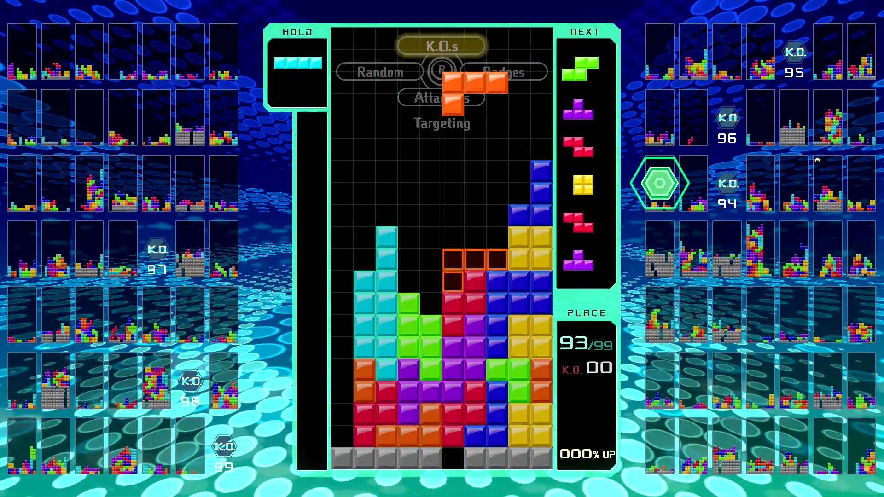
key("Up")
key("Up")
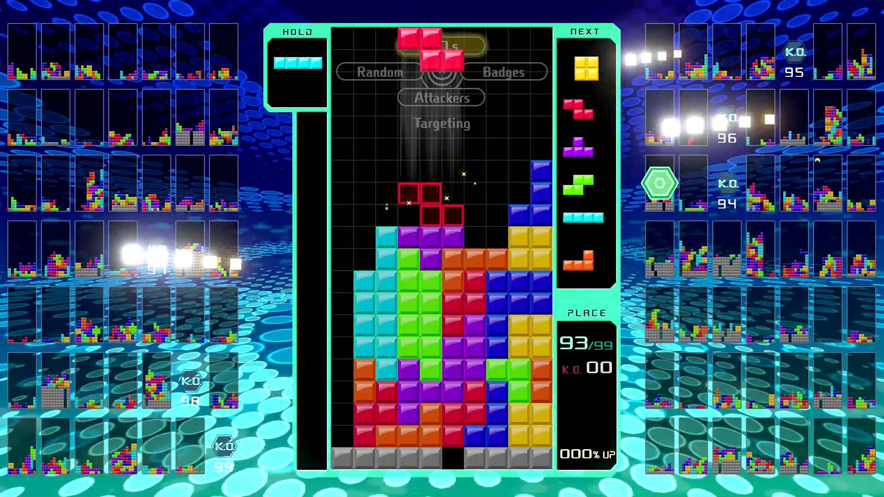
key("Up")
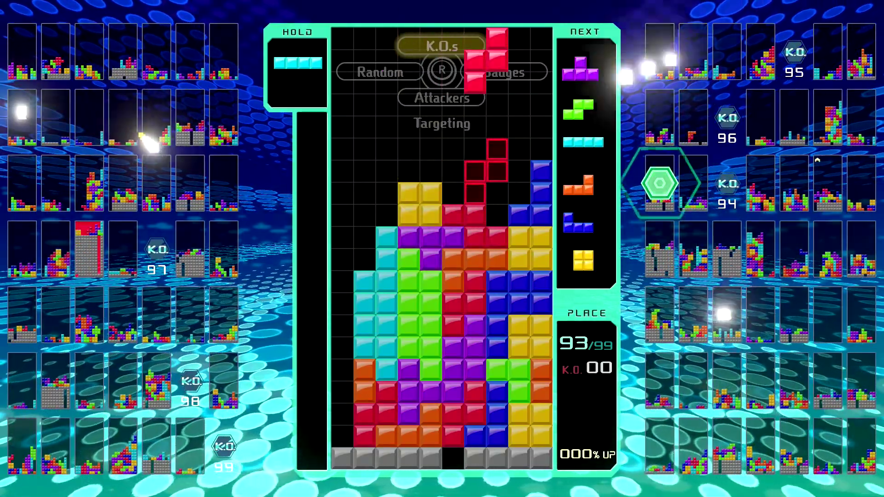
key("Up")
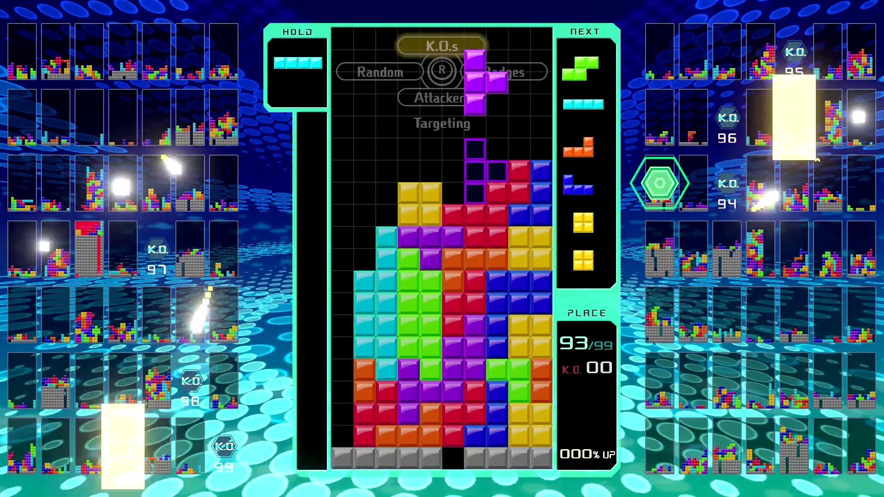
key("Up")
key("Up")
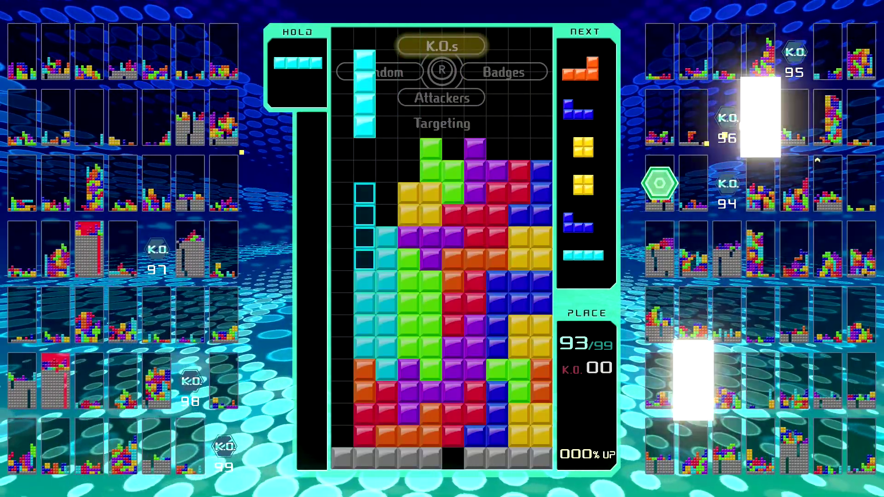
key("Up")
key("Up")
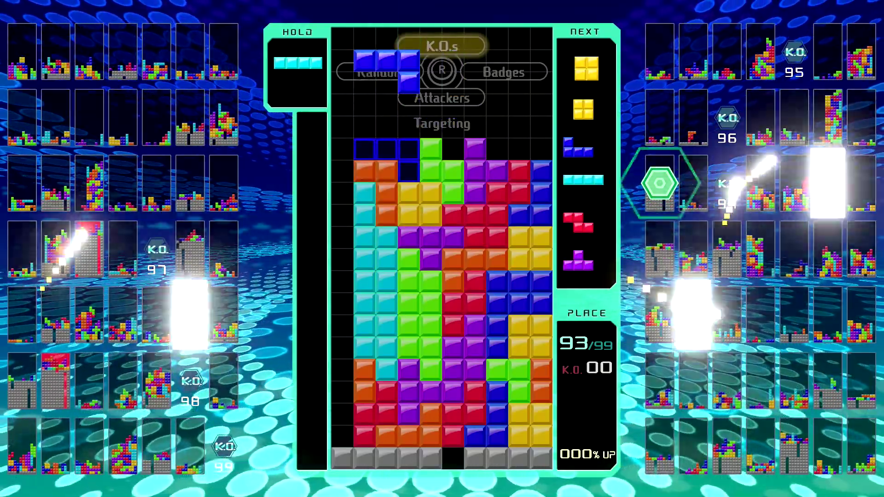
key("Up")
key("Up")
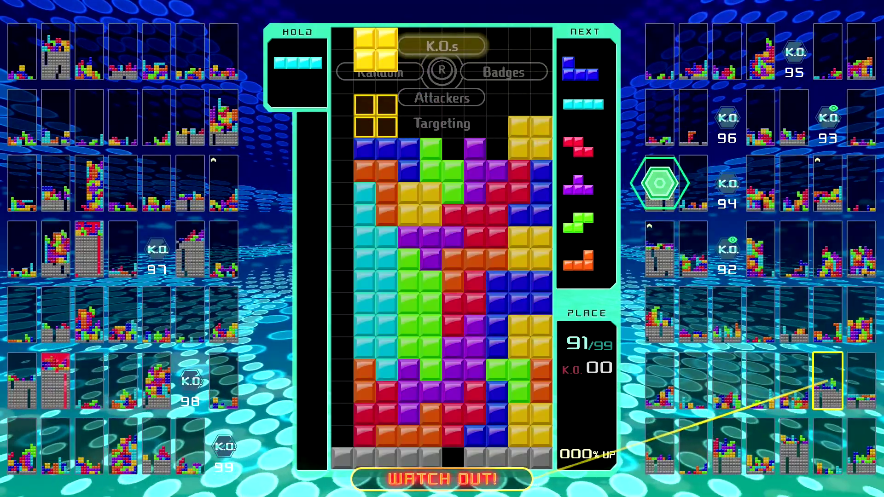
key("Up")
- Swap in the held I for a four-line Tetris, then hold the Z
key("Up")
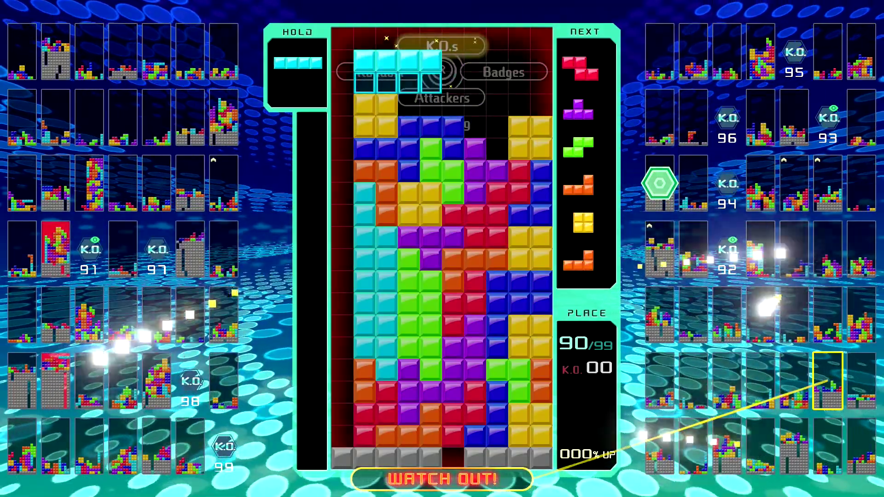
key("c")
key("Up")
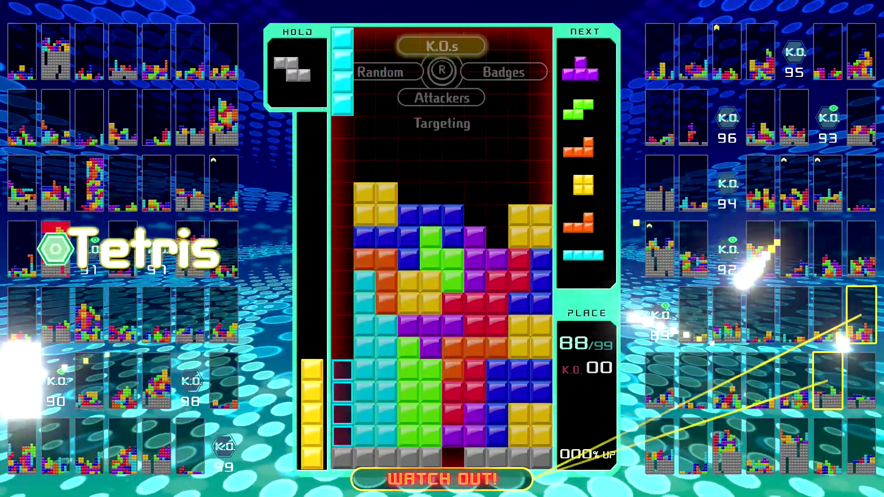
key("Up")
key("c")
- Stack T, S, O, L, T, Z, J and another Z
key("Up")
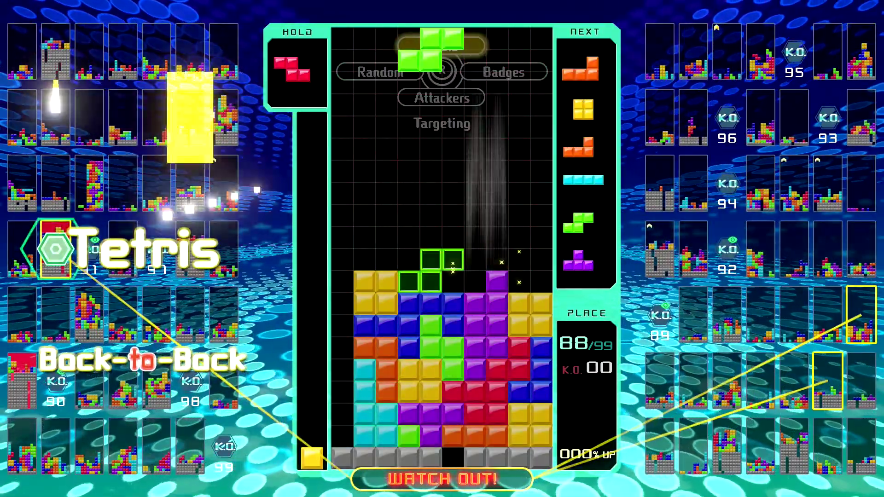
key("Up")
key("Up")
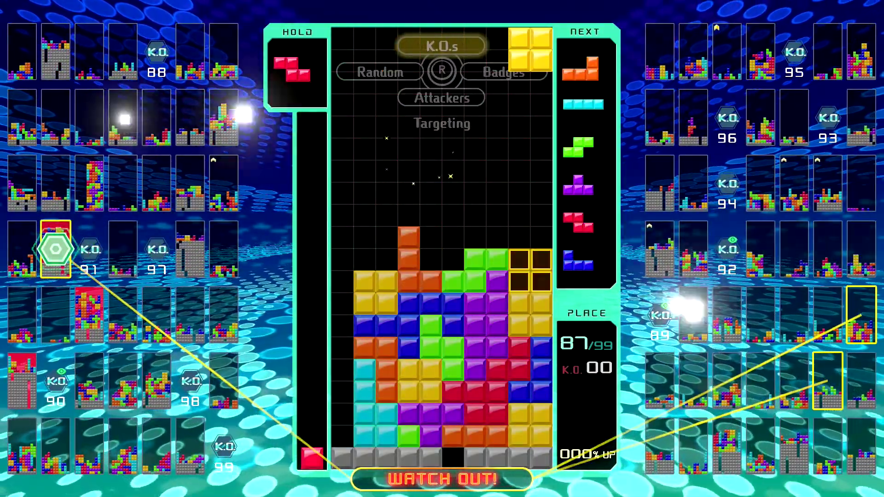
key("Up")
key("Up")
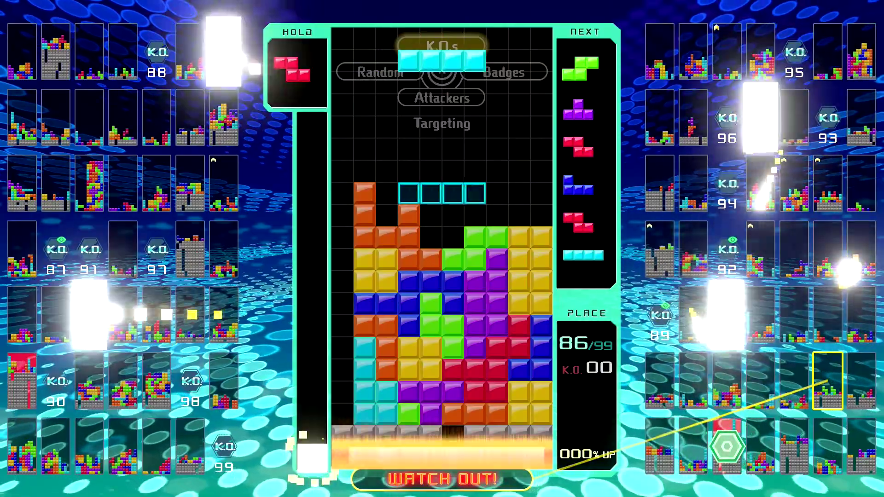
key("Up")
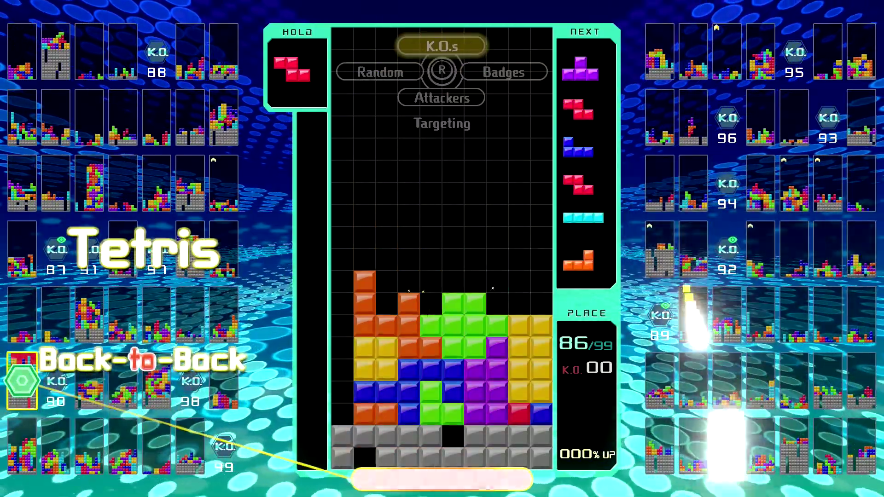
key("Up")
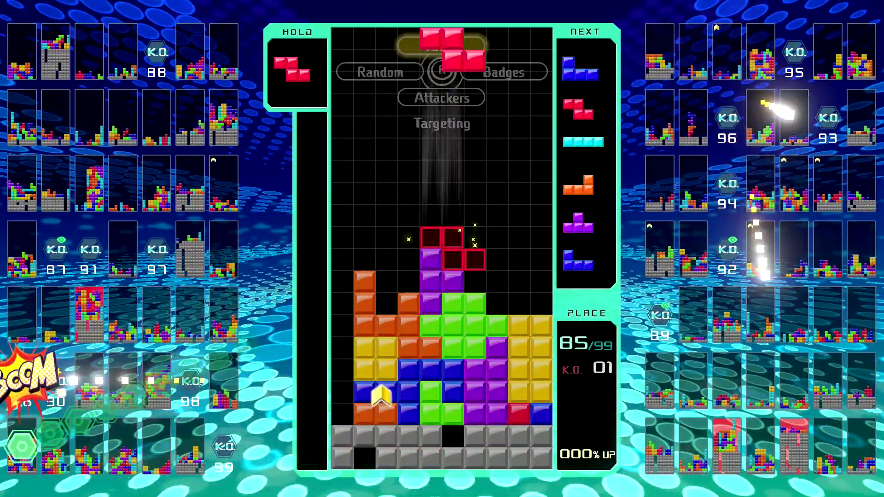
key("Up")
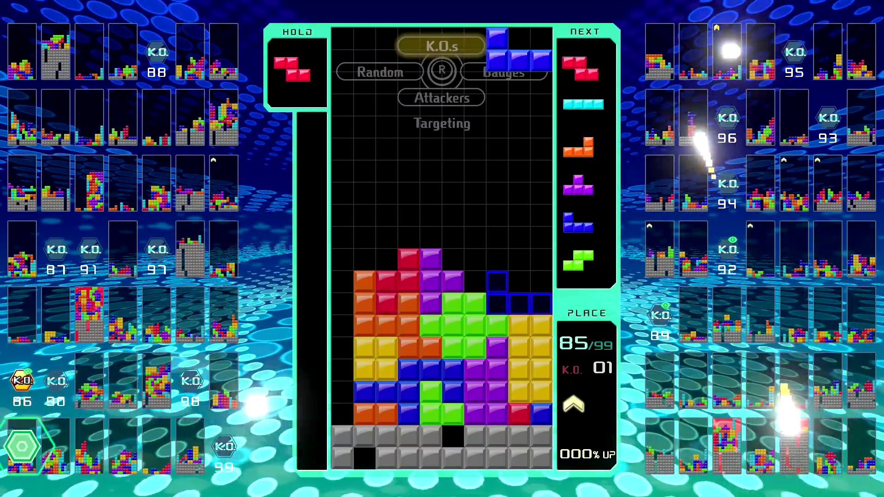
key("Up")
key("Up")
key("Up")
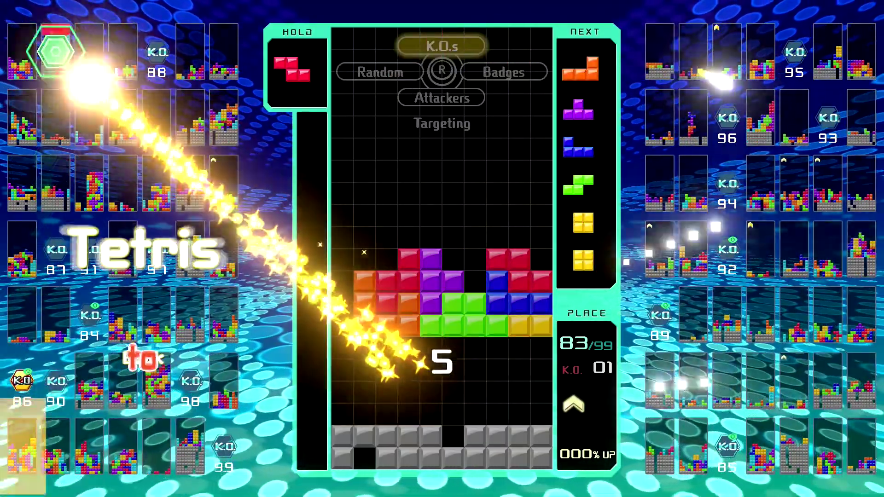
- Score a back-to-back Tetris with an I, then clear more lines with J and I
key("Up")
key("Up")
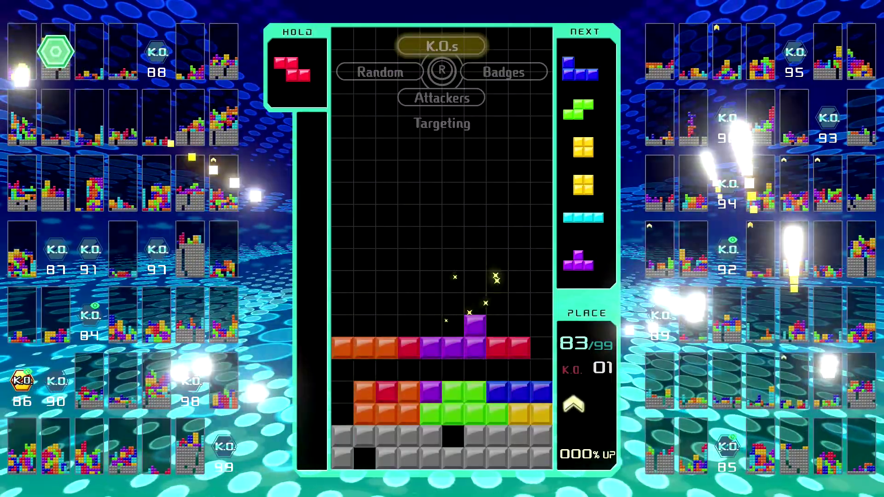
key("Up")
key("Up")
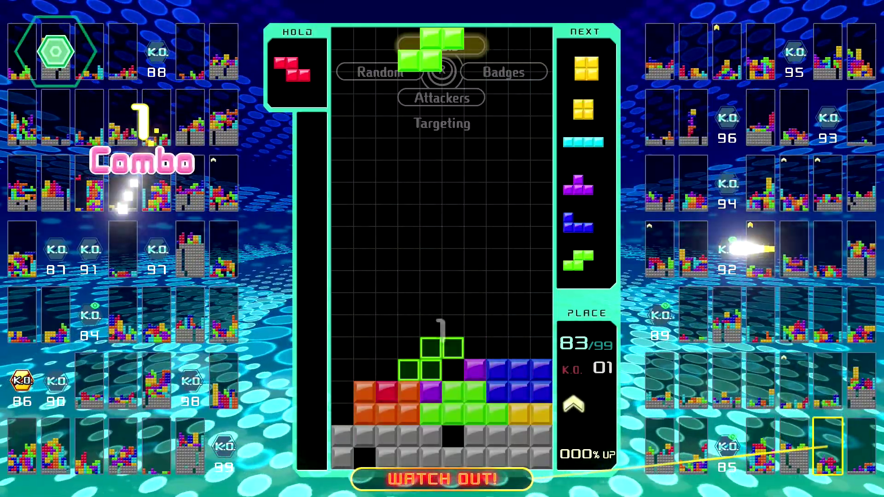
key("Up")
key("Up")
key("Up")
key("Up")
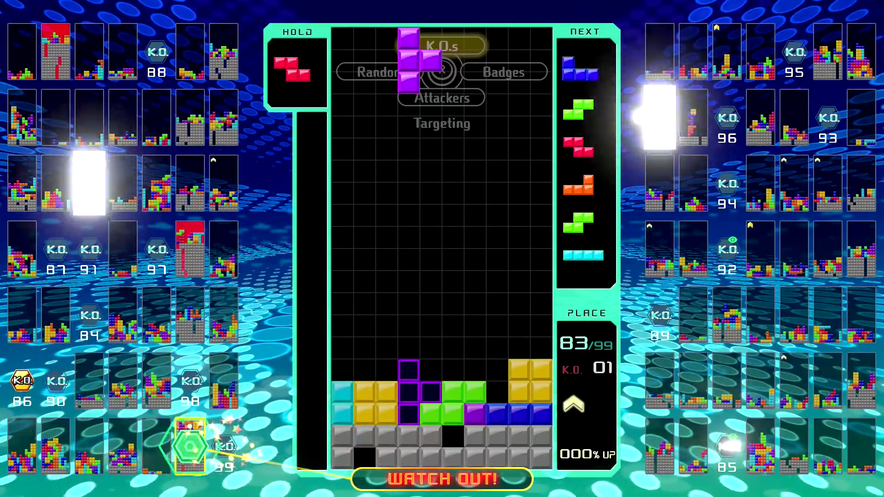
key("Up")
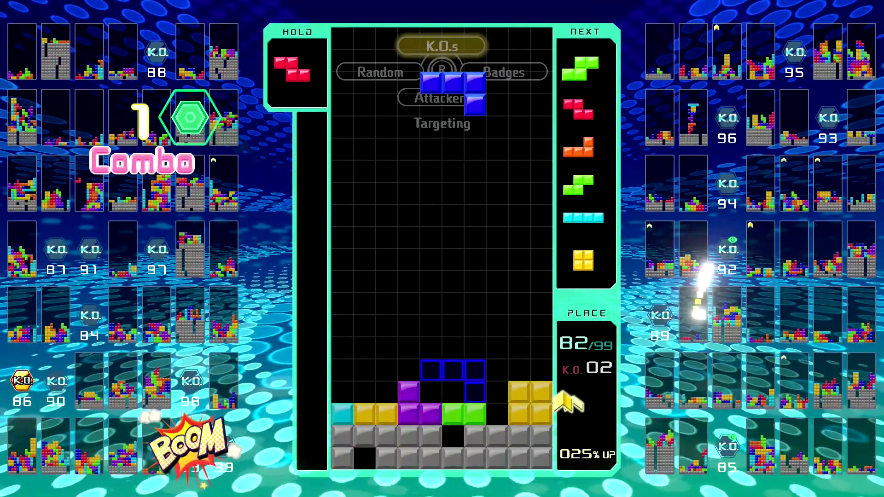
- Hold the J, drop Z and S to clear a line, then place a Z on the right
key("c")
key("Up")
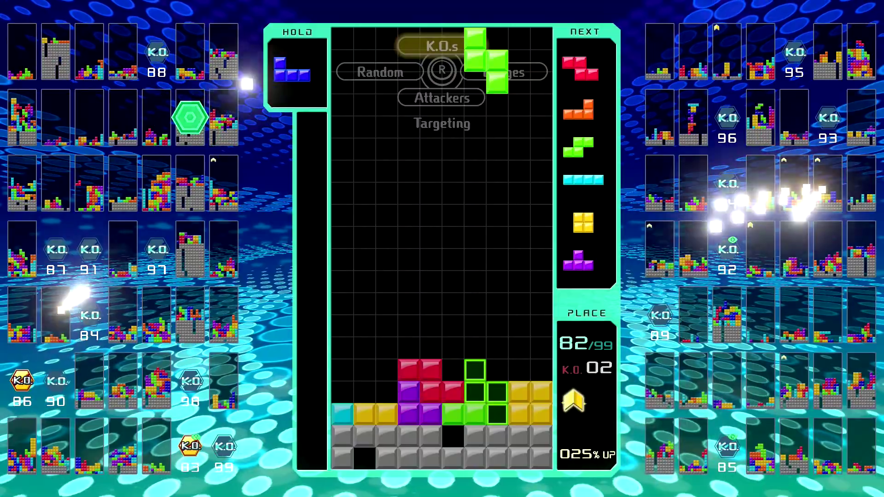
key("Up")
key("Right")
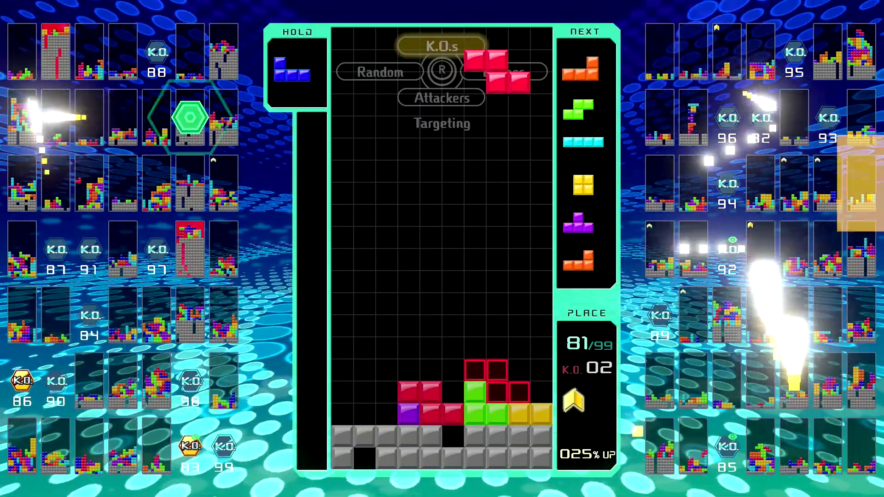
key("Up")
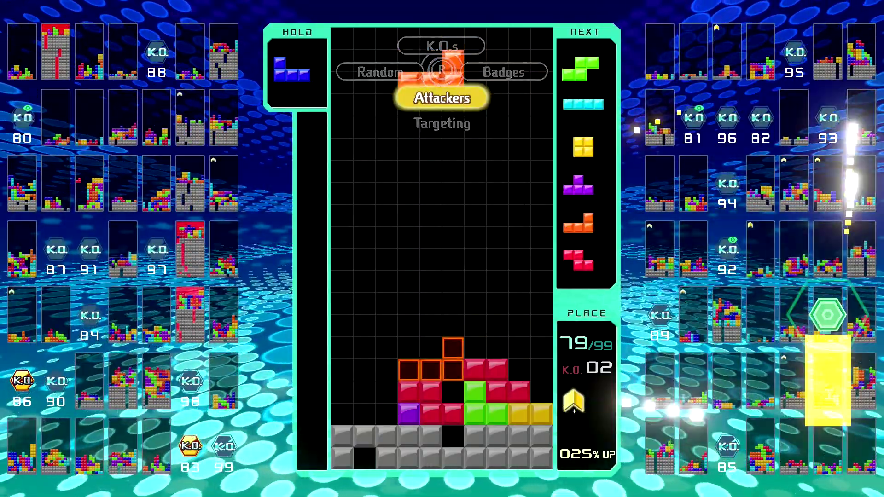
- Drop the L, clear a line with the S, and place the I
key("Left")
key("Up")
key("Right")
key("Up")
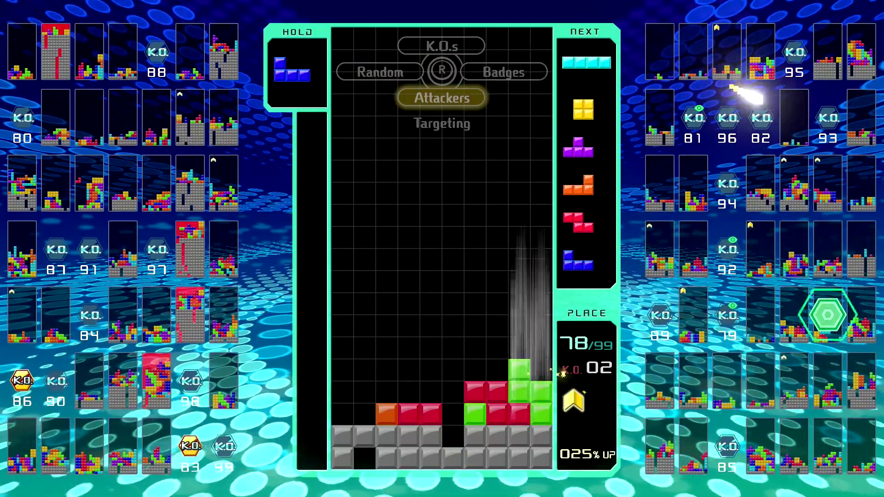
key("Up")
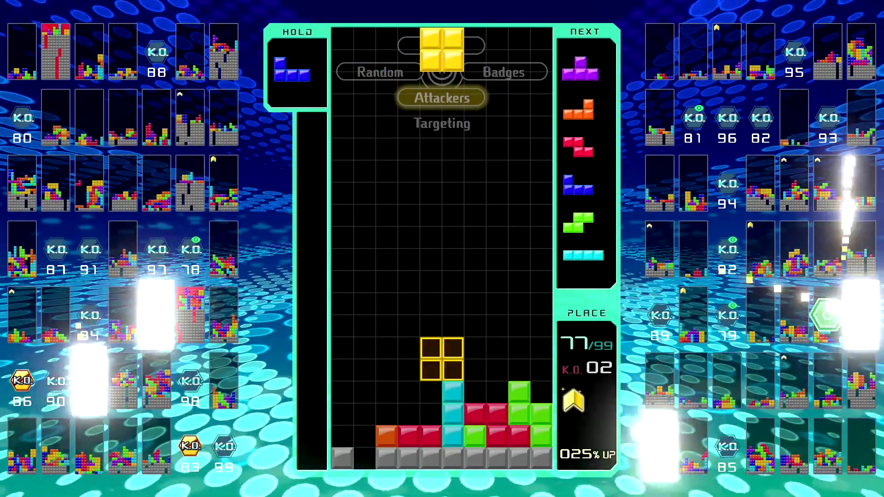
key("Left")
- Place O and T, clear lines with the L, and drop the J
key("Up")
key("Up")
key("Up")
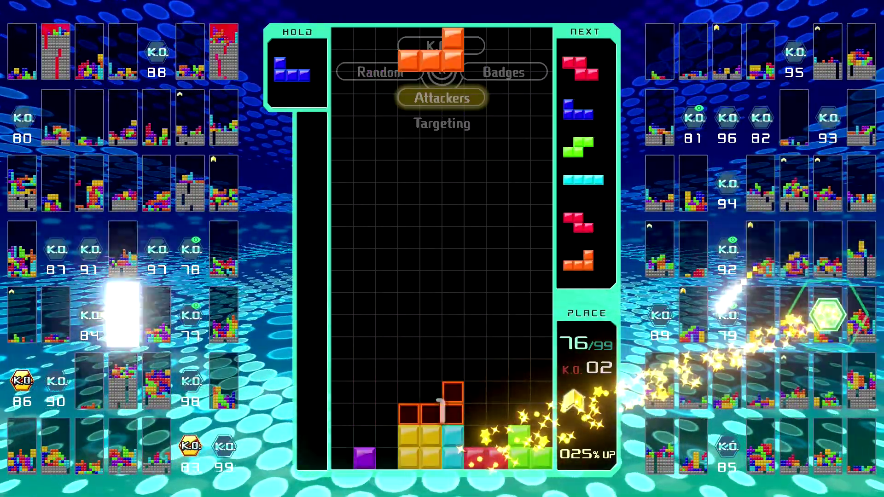
key("Up")
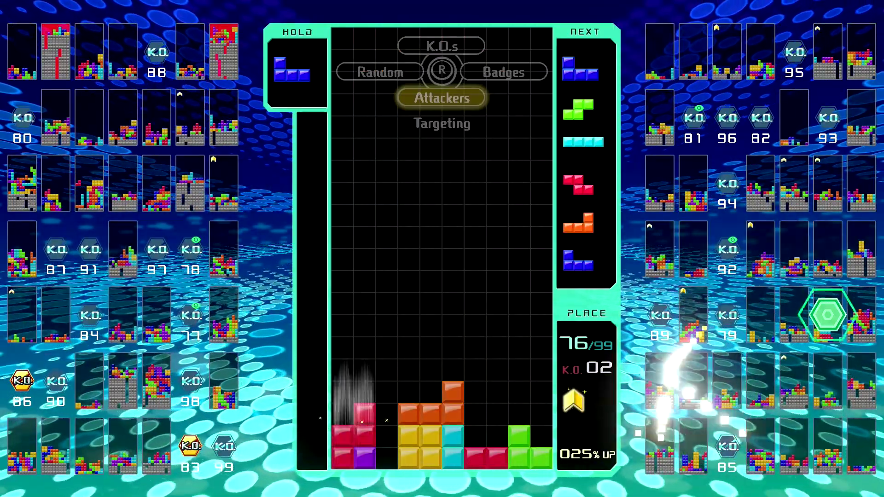
key("Up")
key("Up")
- Drop S and I, clear lines with the Z, and place an L on the right
key("Right")
key("Up")
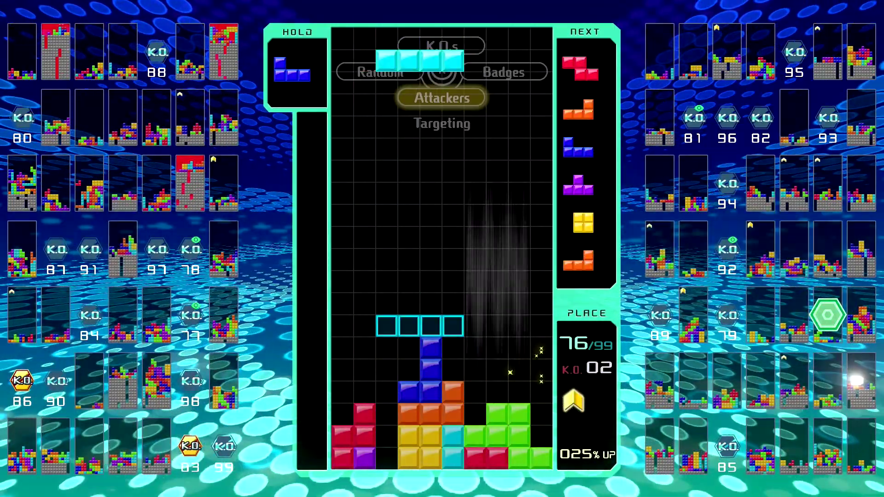
key("Up")
key("Up")
key("Left")
key("Up")
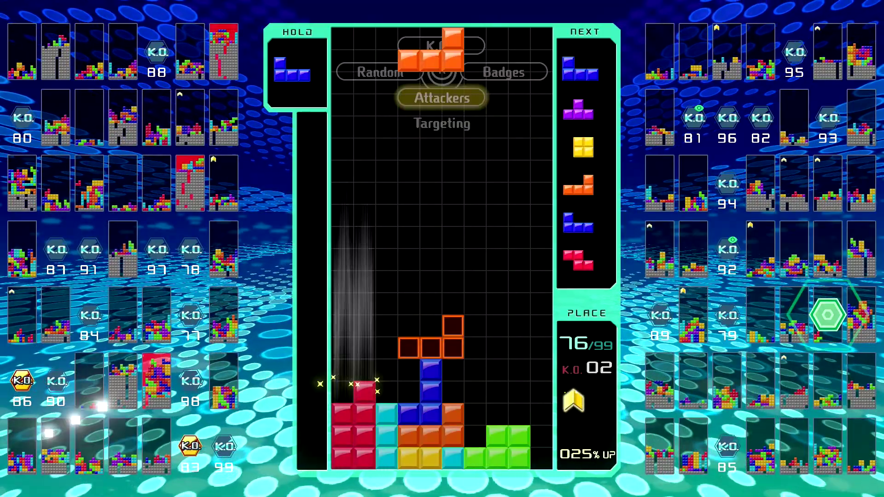
key("Up")
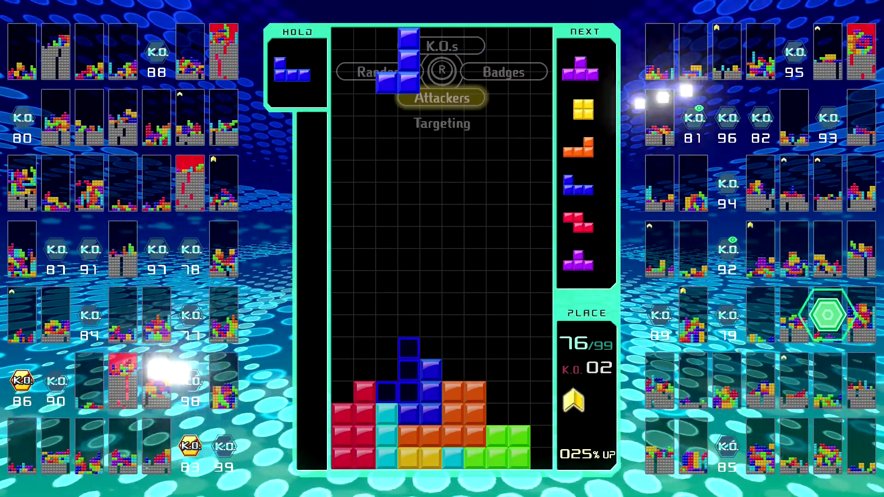
- Rotate and drop the J, then drop the T
key("Up")
key("Left")
key("Up")
key("Right")
key("Up")
- Drop the O, an L on the right, and a J in the middle
key("Right")
key("Up")
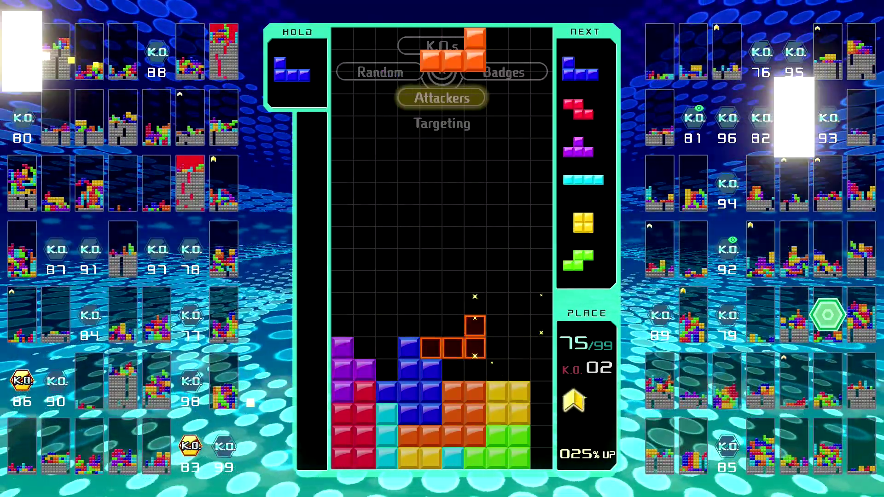
key("Right")
key("Up")
key("Left")
key("Up")
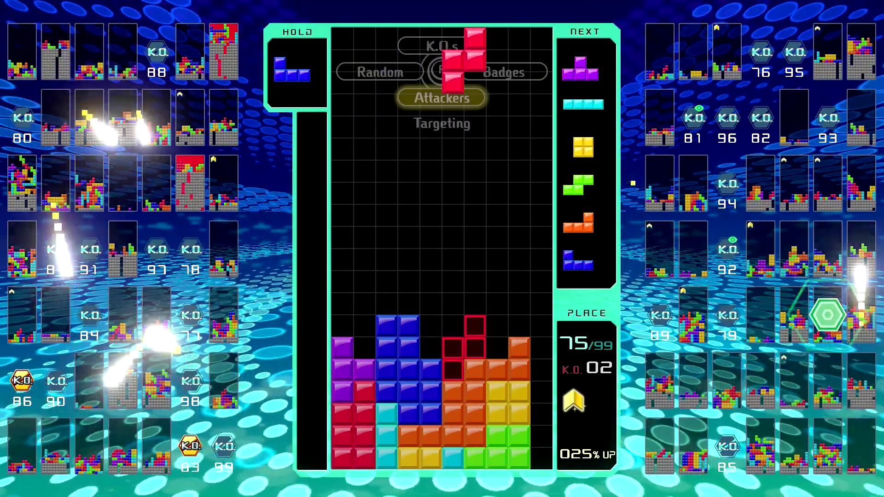